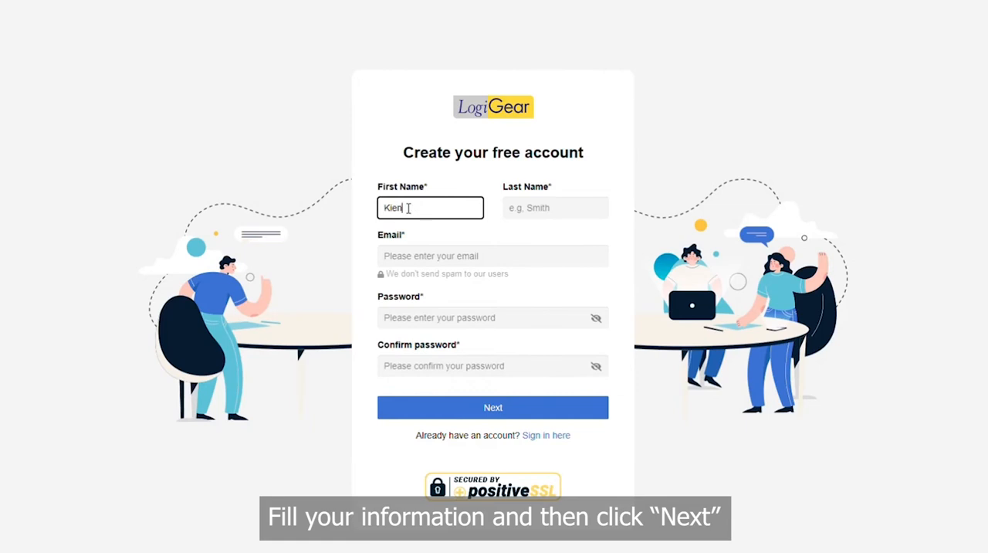
# Enter the account holder's last name and email address in the free-account sign-up form.
pyautogui.press('Tab')
pyautogui.write('D')
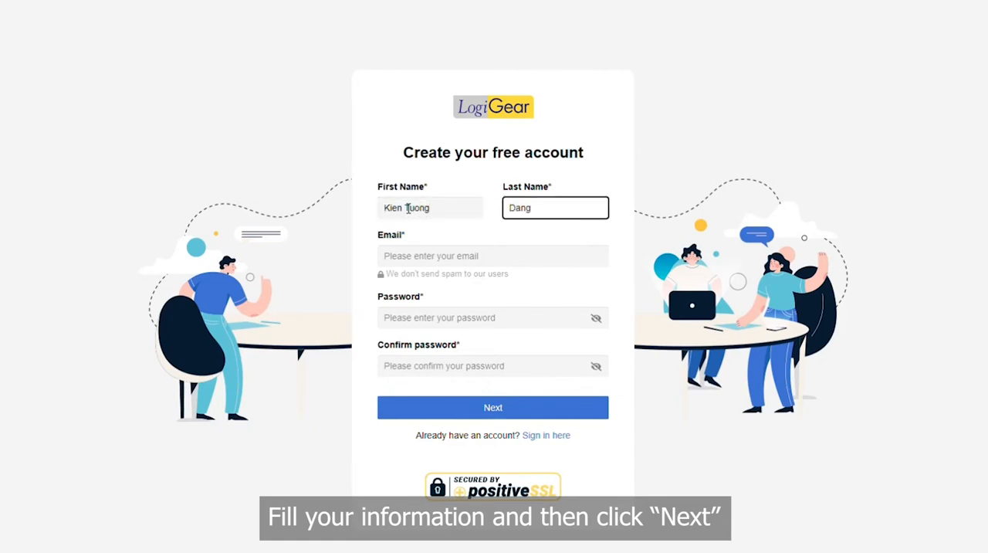
pyautogui.click(475, 256)
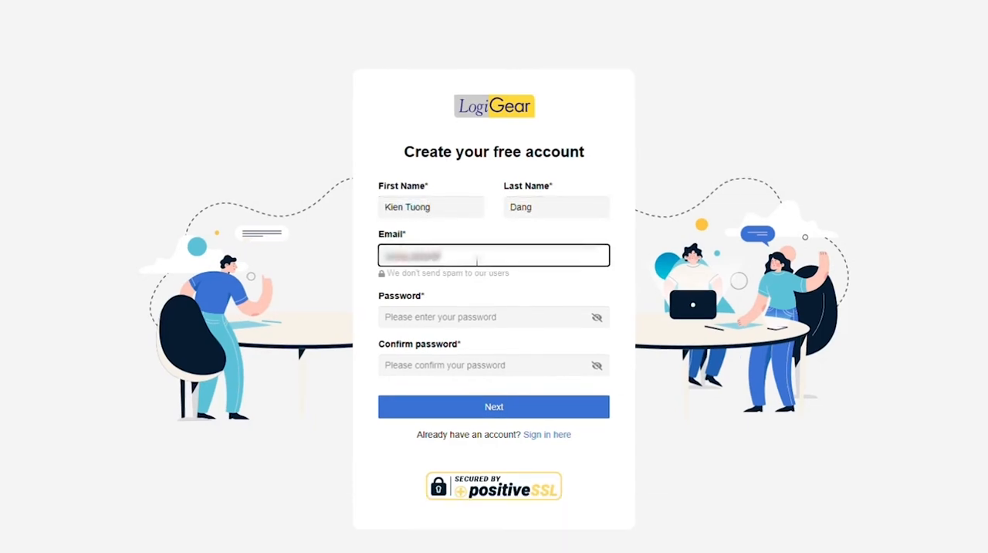
# Enter and confirm the account password, and proceed to the final sign-up page.
pyautogui.click(514, 315)
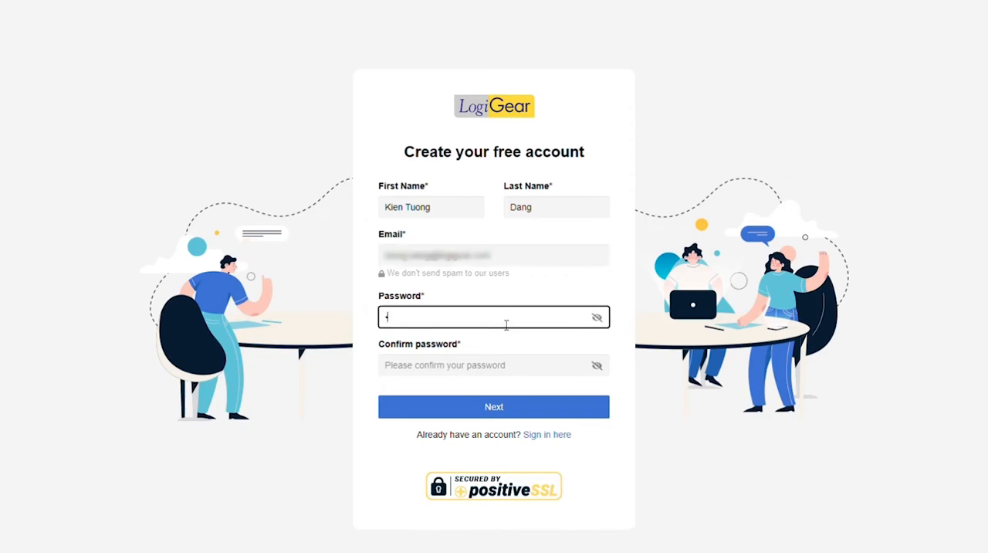
pyautogui.click(517, 370)
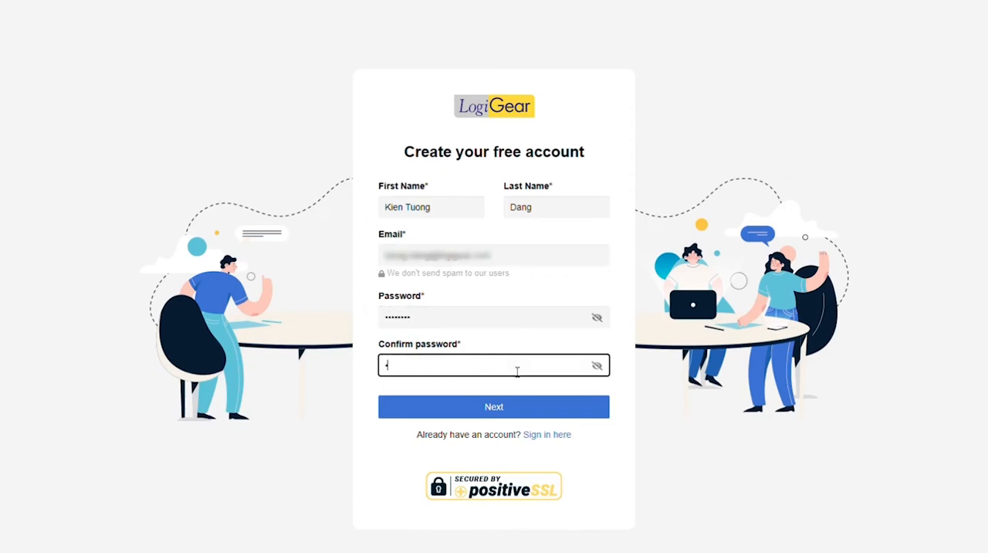
pyautogui.click(518, 410)
# Fill in SDiT as the title and Logigear as the company.
pyautogui.click(433, 190)
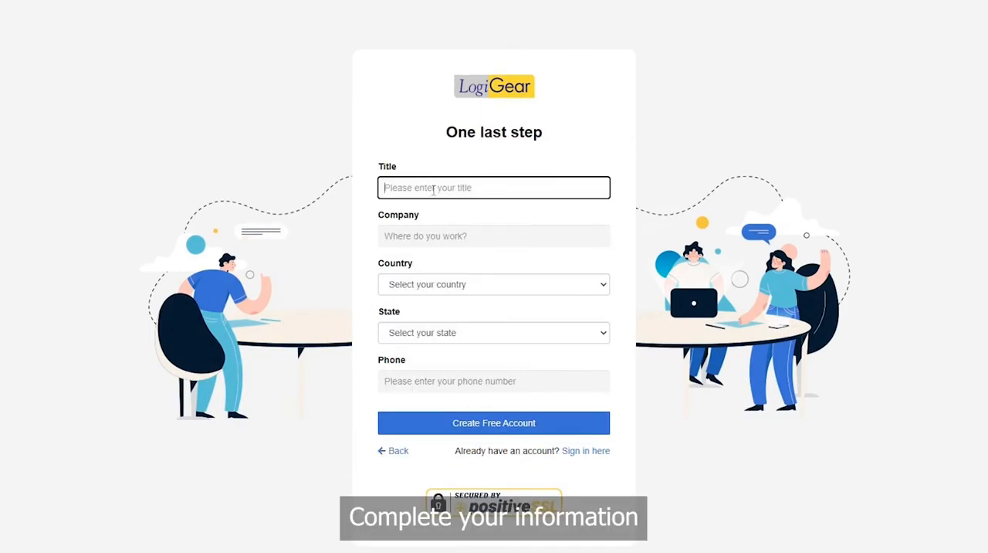
pyautogui.write('SDiT')
pyautogui.press('Tab')
pyautogui.write('Logigea')
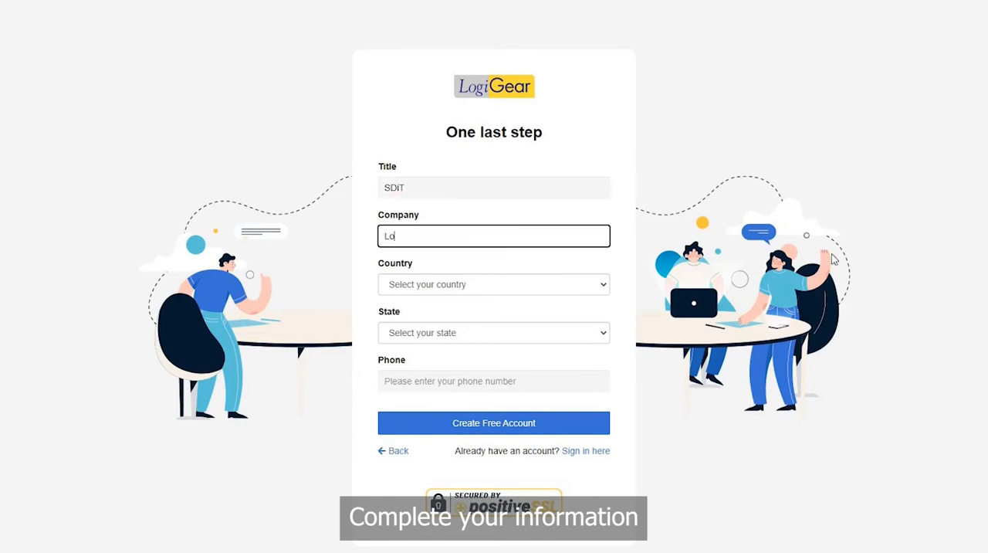
# Set the country to Vietnam and the state to Hồ Chí Minh (Sài Gòn).
pyautogui.click(483, 286)
pyautogui.scroll(-20, 461, 433)
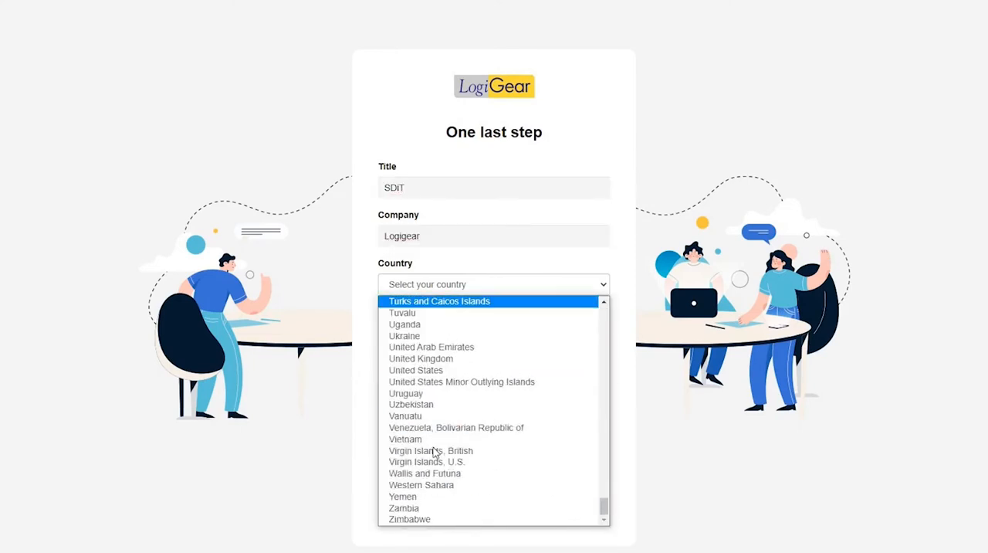
pyautogui.click(429, 439)
pyautogui.click(420, 338)
pyautogui.scroll(-10, 470, 430)
pyautogui.click(455, 551)
# Enter the phone number and submit the form to create the free account.
pyautogui.click(447, 384)
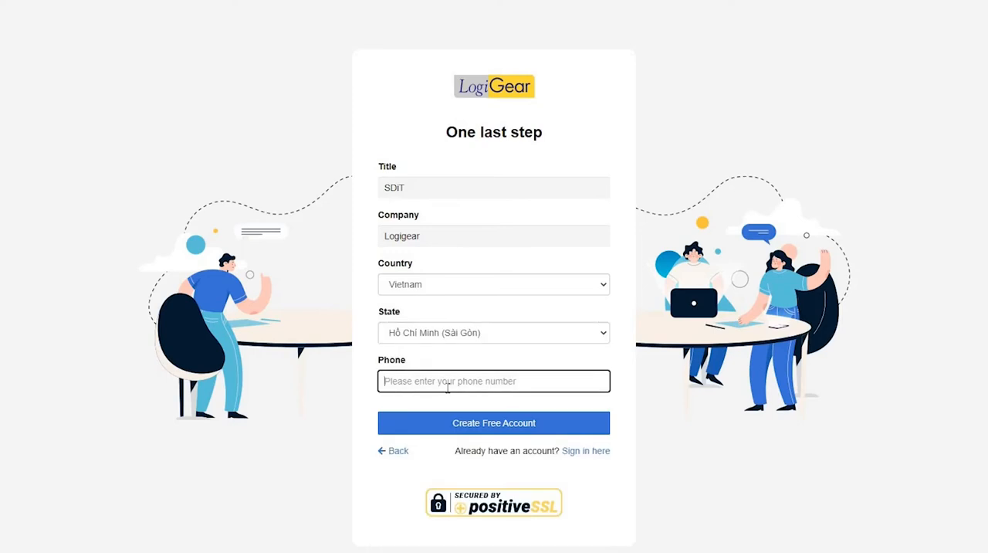
pyautogui.write('12345')
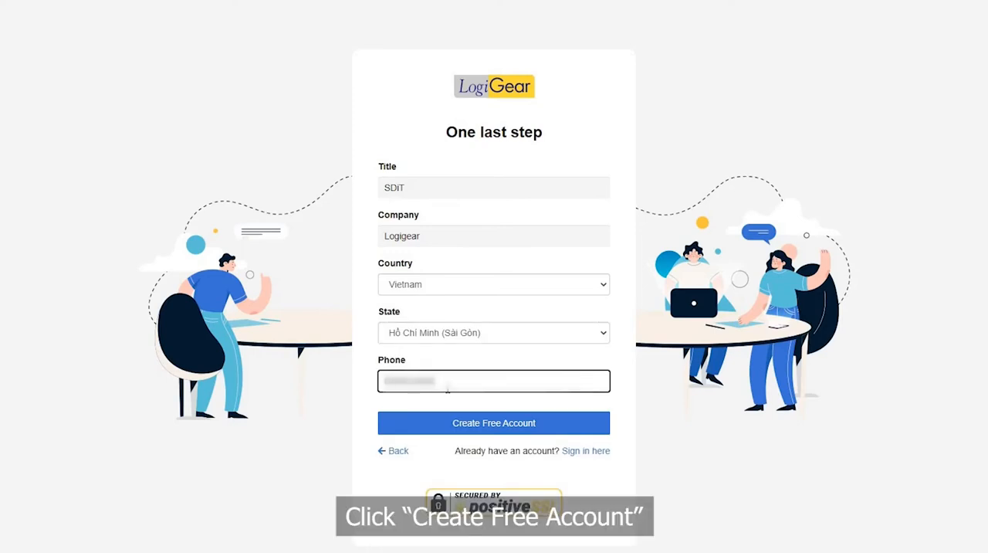
pyautogui.click(466, 424)
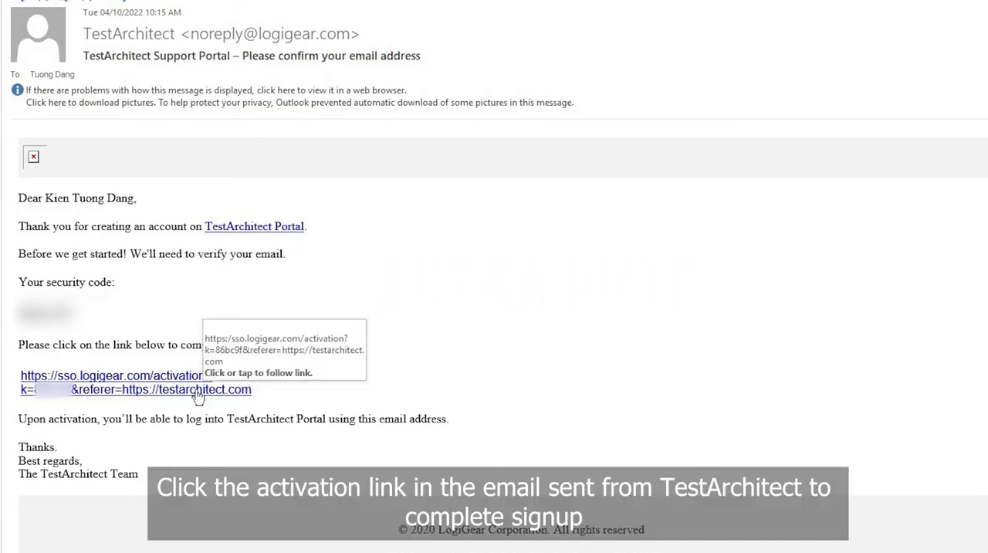
# Activate the account through the link in the confirmation email, and open TestArchitect's free download page.
pyautogui.click(198, 390)
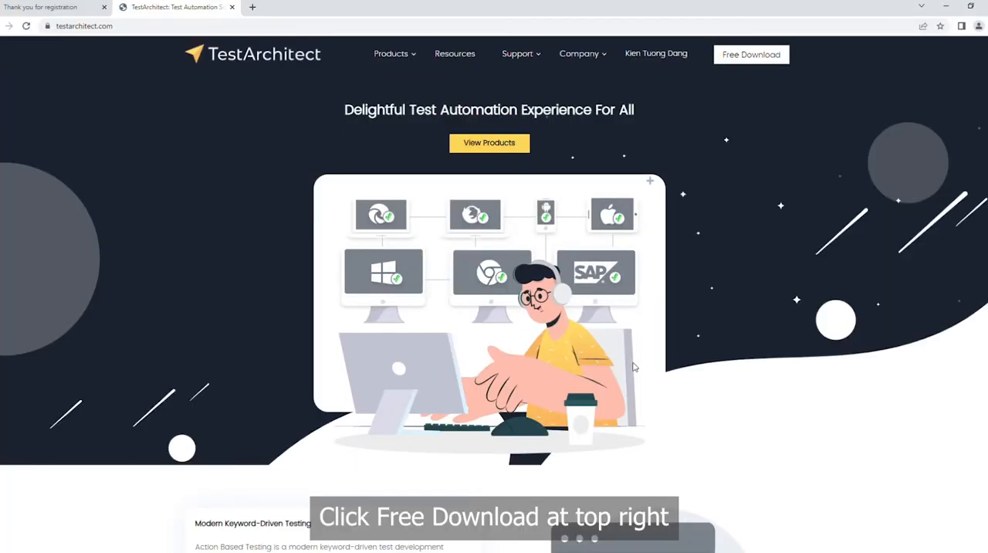
pyautogui.click(725, 59)
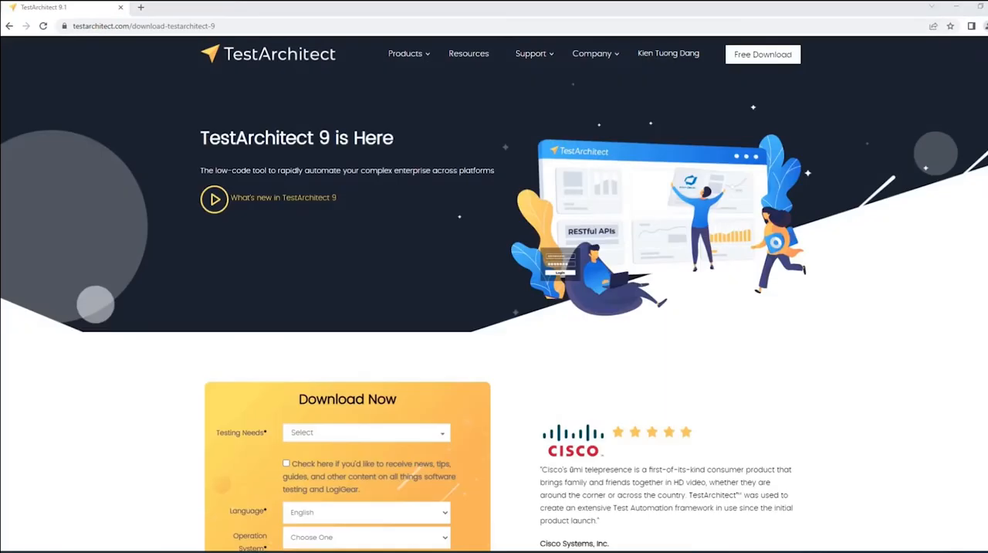
# Select all testing needs in the Download Now form and opt in to LogiGear news and tips.
pyautogui.scroll(-5, 556, 317)
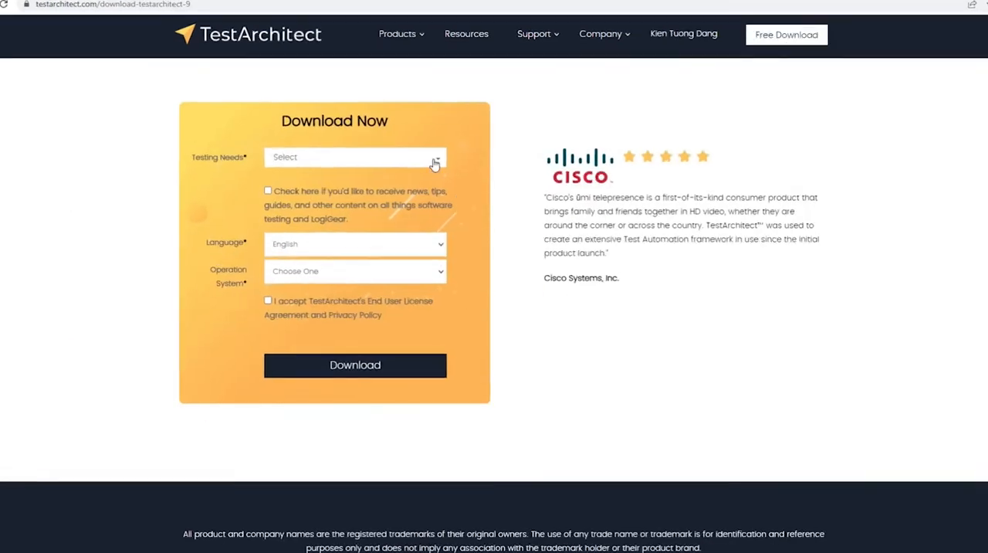
pyautogui.click(399, 132)
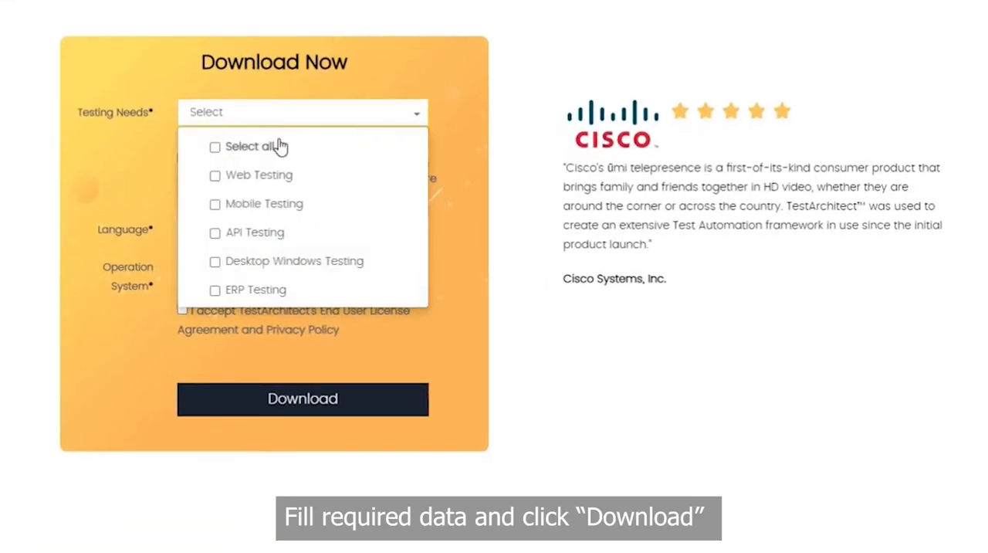
pyautogui.click(369, 133)
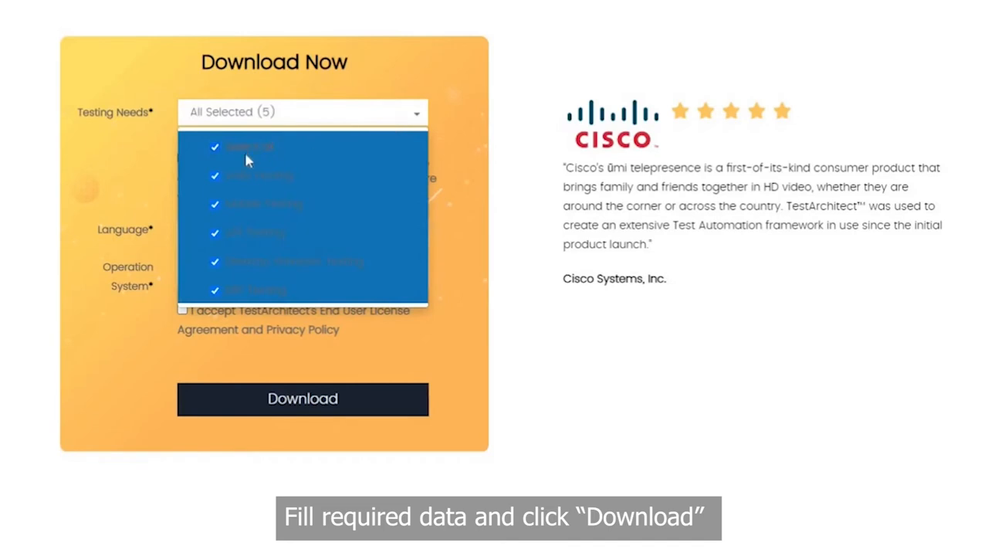
pyautogui.click(386, 122)
pyautogui.click(230, 199)
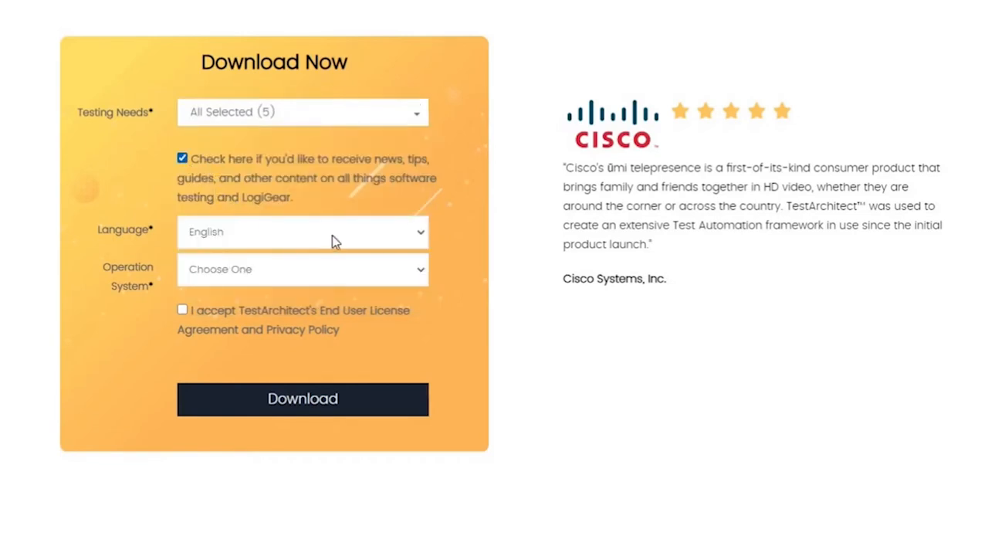
# Choose Windows as the operating system, accept the End User License Agreement and Privacy Policy, and start the download.
pyautogui.click(342, 281)
pyautogui.click(281, 292)
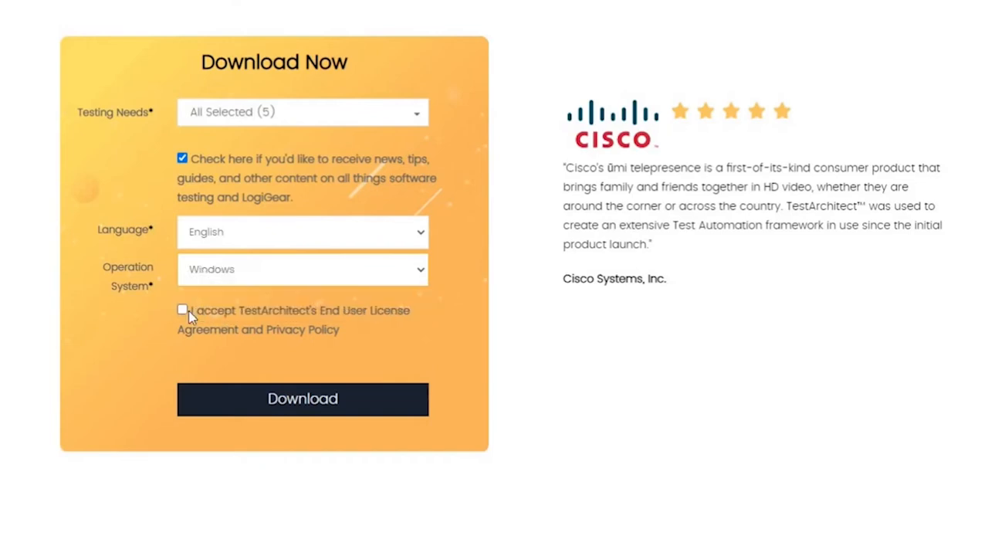
pyautogui.click(222, 329)
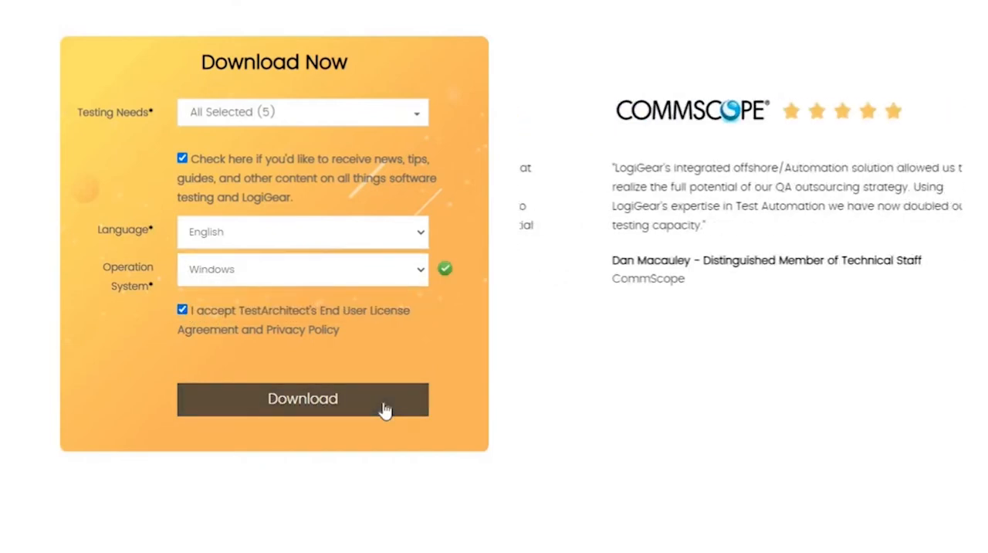
pyautogui.click(385, 410)
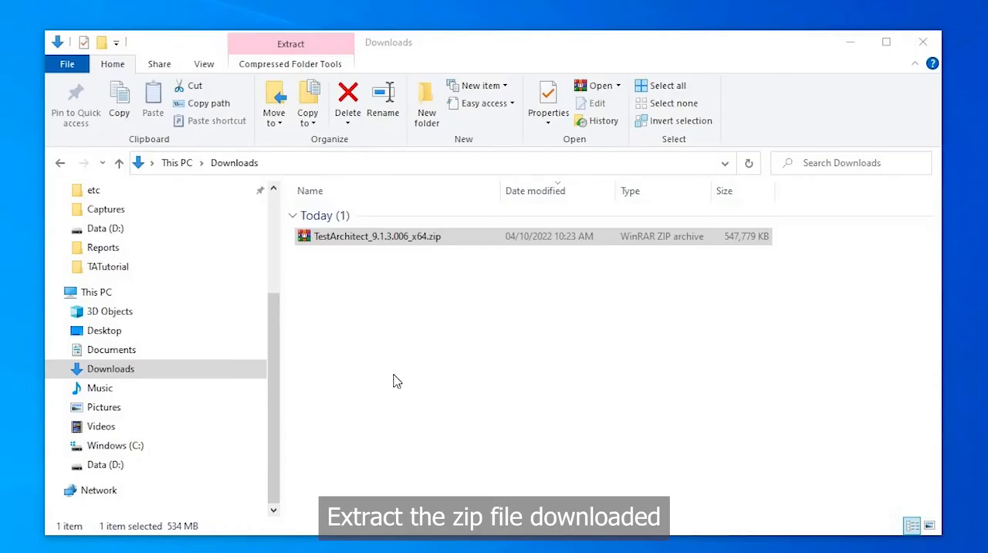
# Extract TestArchitect_9.1.3.006_x64.zip directly into the Downloads folder.
pyautogui.click(378, 238)
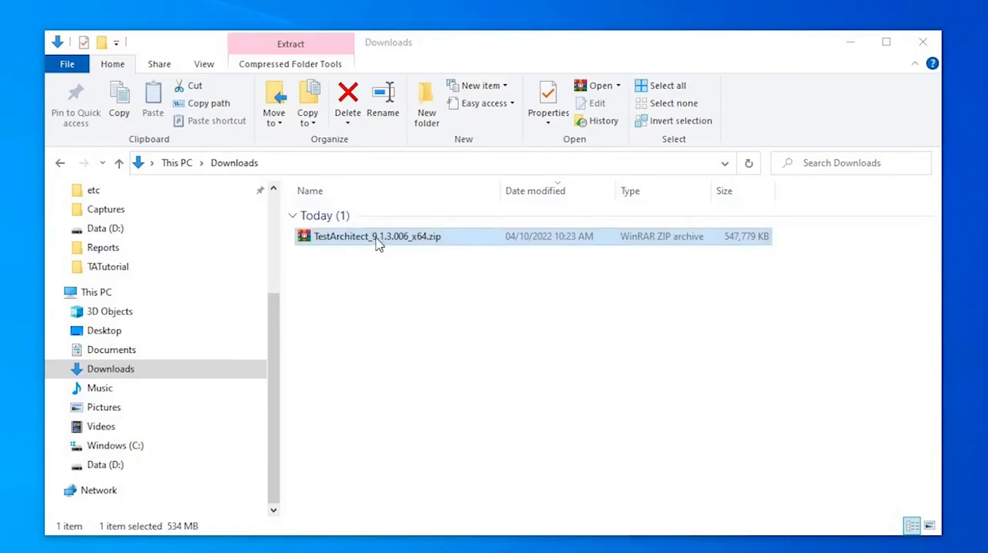
pyautogui.rightClick(388, 243)
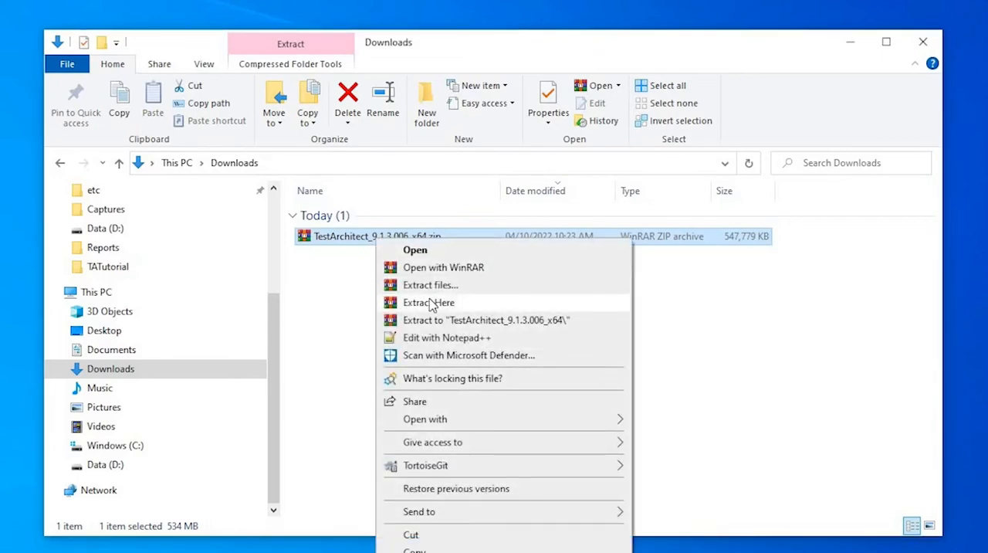
pyautogui.click(425, 303)
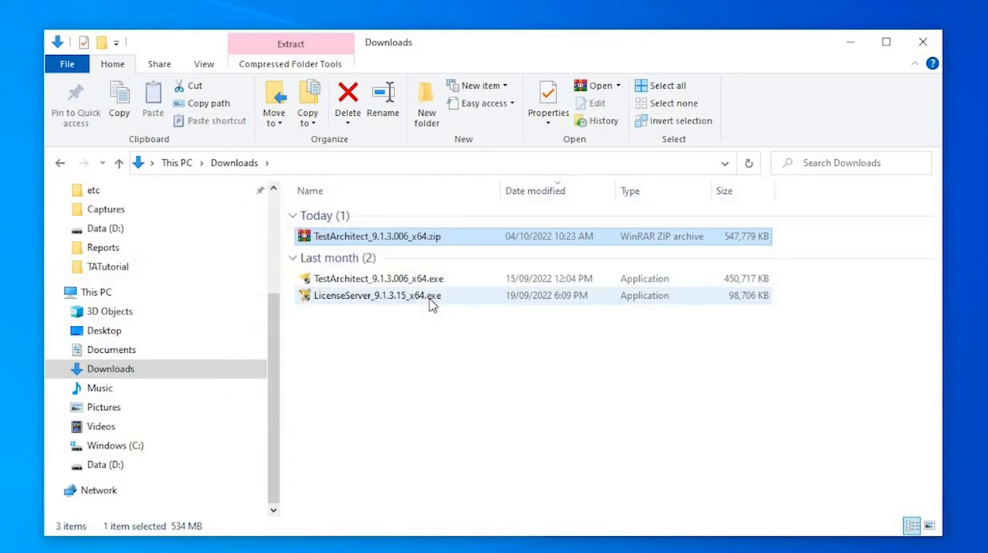
# Install the license server from LicenseServer_9.1.3.15_x64.exe in the default locations, keeping the options to launch it and open its help on finishing.
pyautogui.click(431, 298)
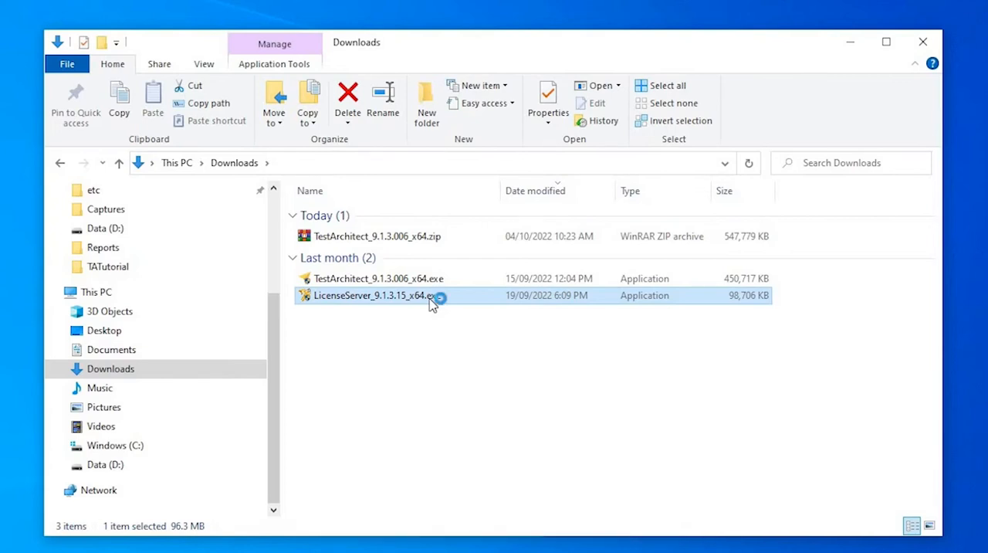
pyautogui.doubleClick(432, 299)
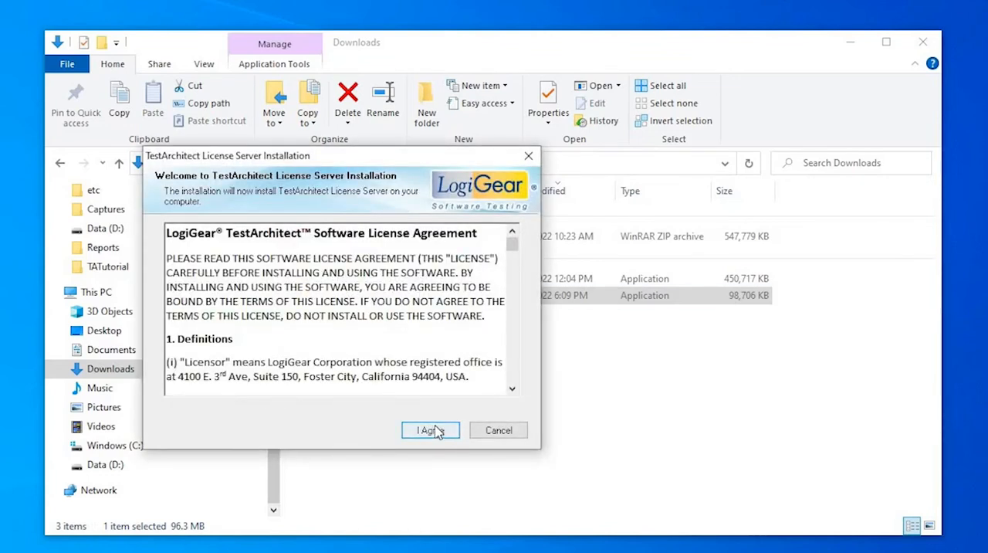
pyautogui.click(430, 430)
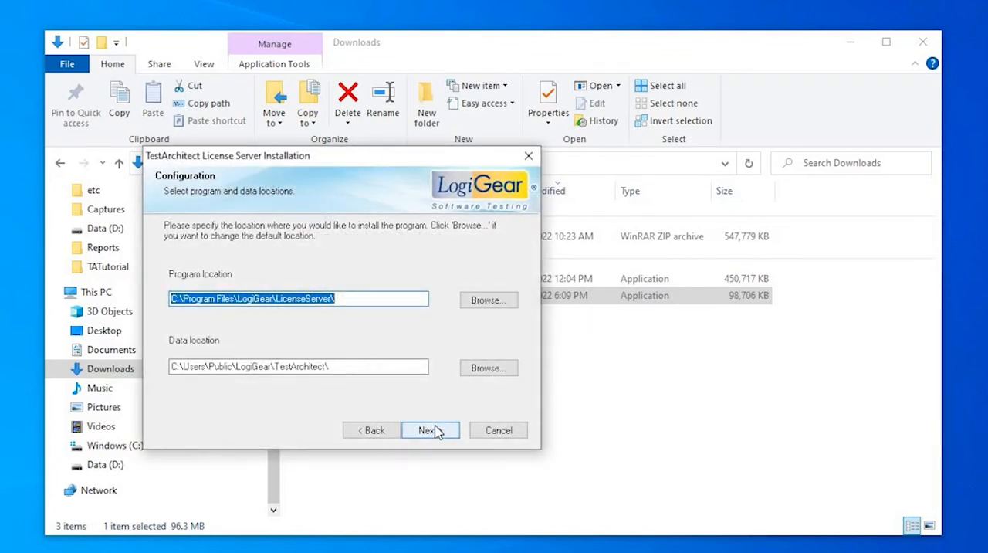
pyautogui.click(430, 430)
pyautogui.click(432, 430)
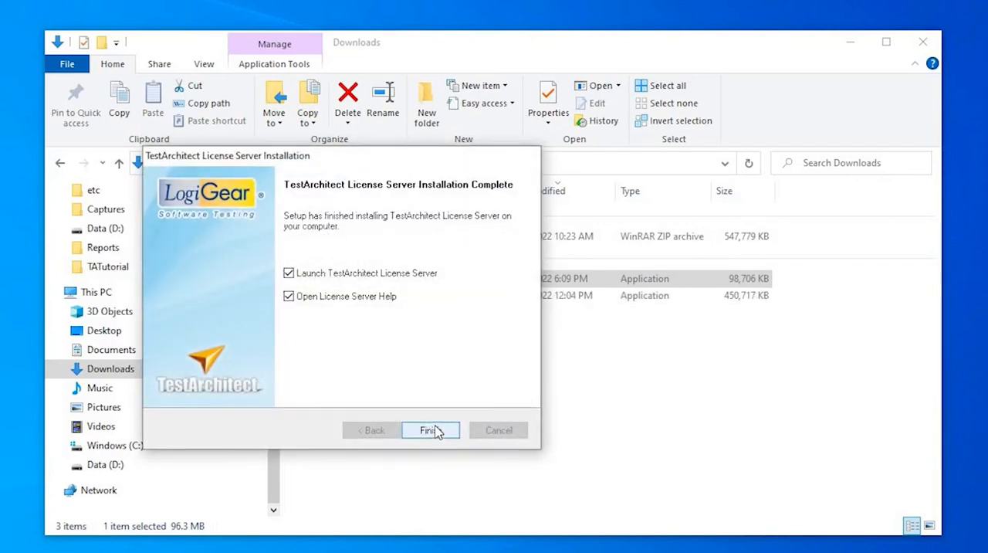
pyautogui.click(430, 430)
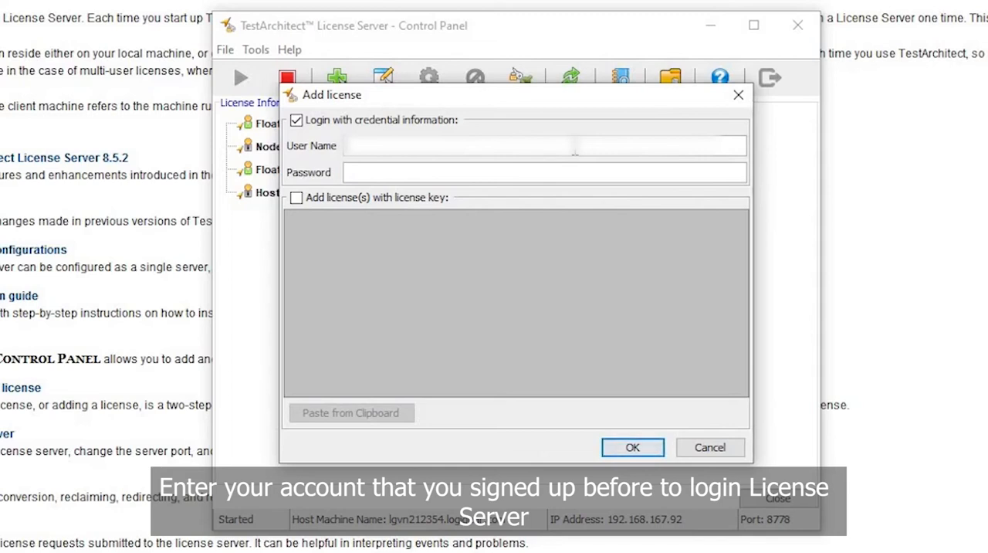
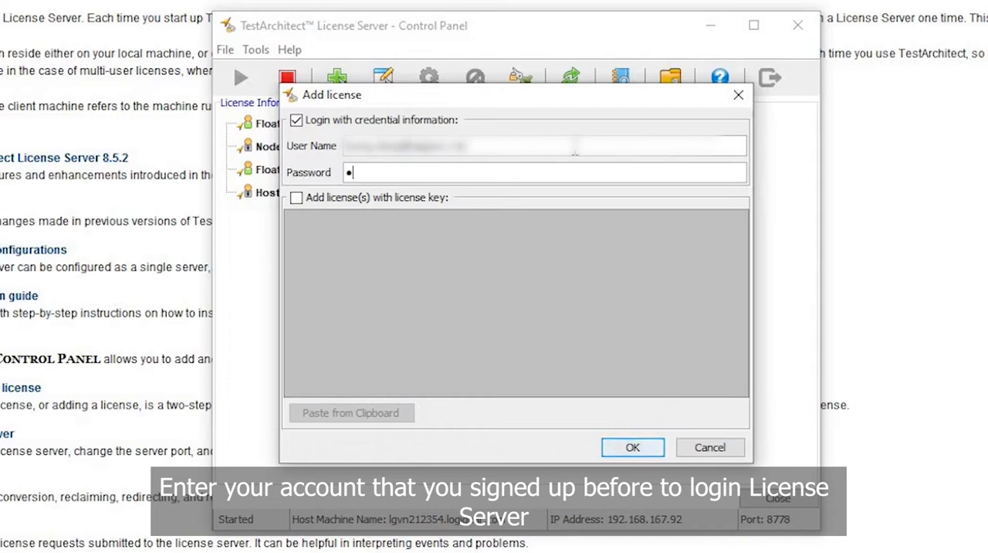
# Log in to the license server's Add license dialog with the account's user name and password.
pyautogui.write('•••••')
pyautogui.press('Return')
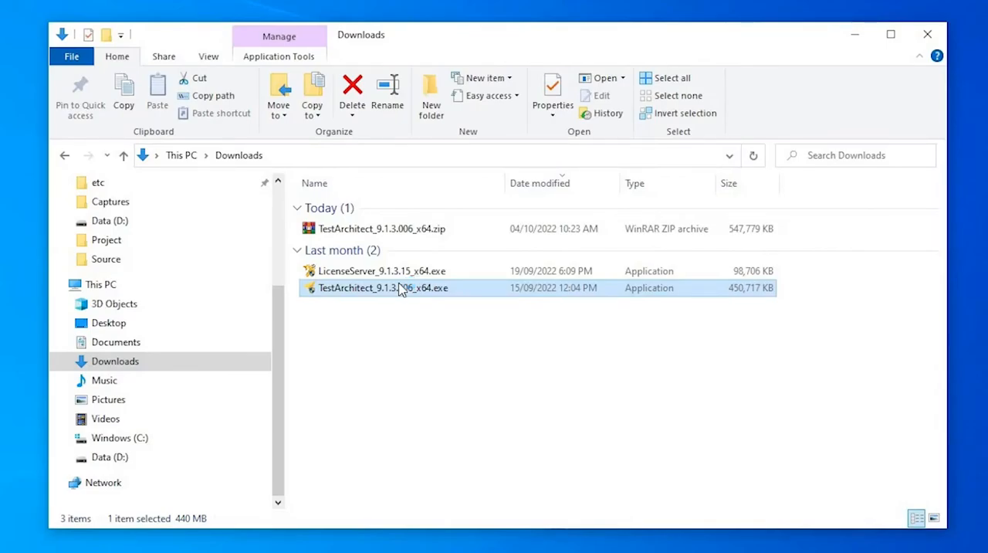
# Install TestArchitect from TestArchitect_9.1.3.006_x64.exe, accepting the terms and using Quick Install with the Local System account for the Repository Server.
pyautogui.doubleClick(400, 289)
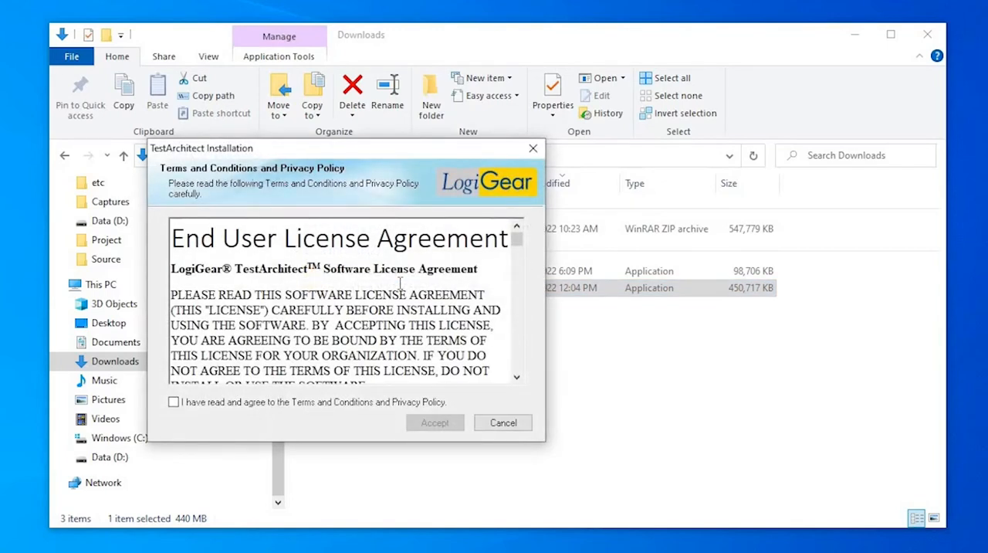
pyautogui.click(358, 402)
pyautogui.click(429, 424)
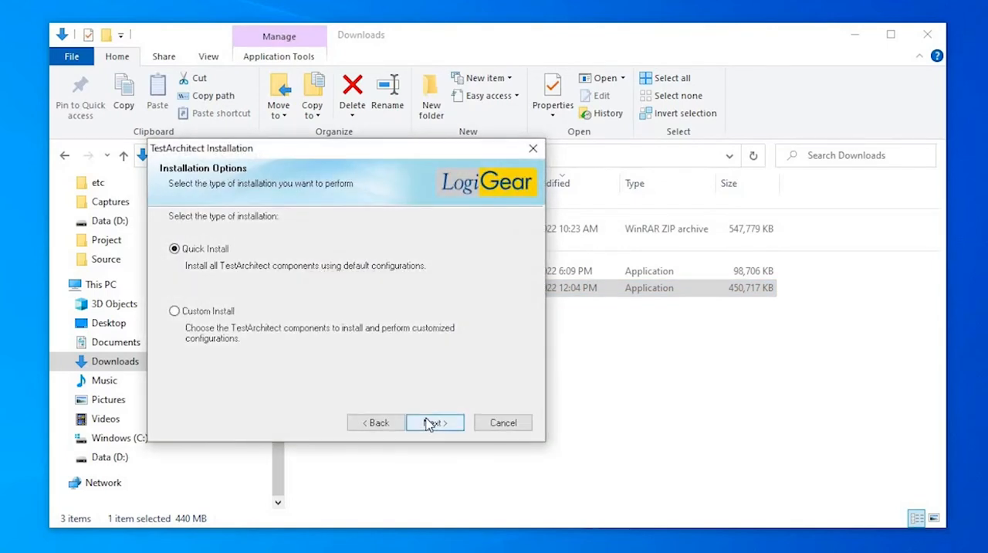
pyautogui.click(429, 424)
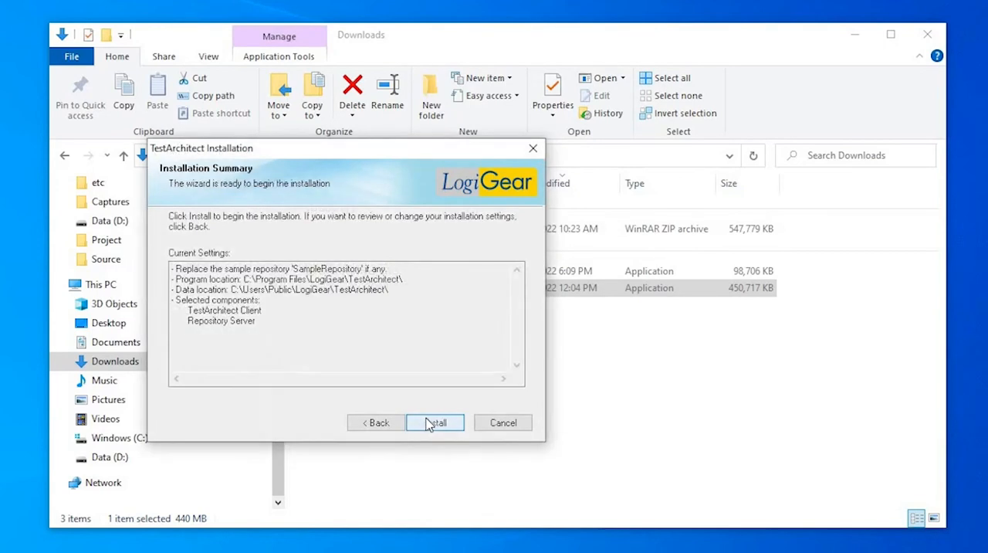
pyautogui.click(429, 423)
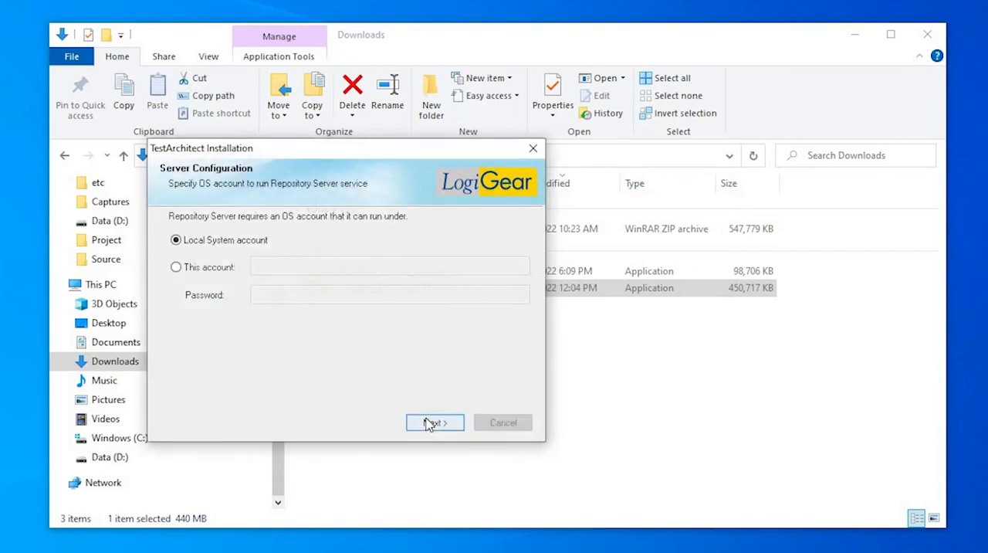
pyautogui.click(430, 422)
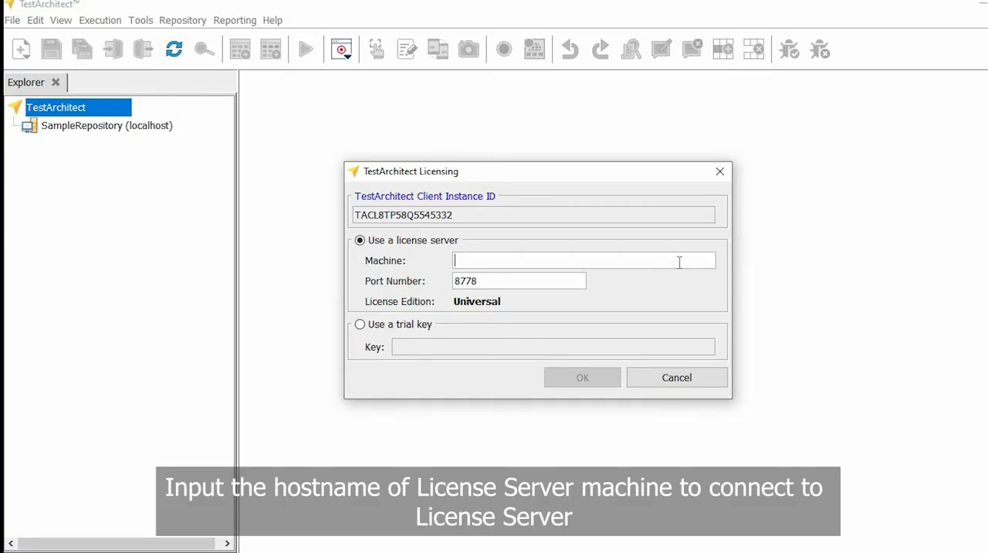
# Connect TestArchitect to the license server on machine lgvn212354 in the licensing dialog.
pyautogui.write('lgvn2')
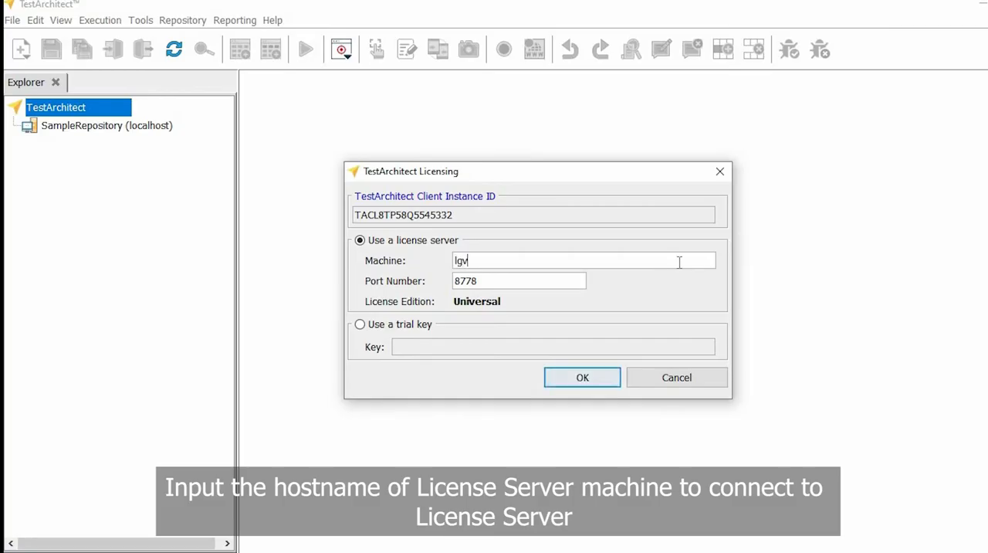
pyautogui.write('12354')
pyautogui.press('Return')
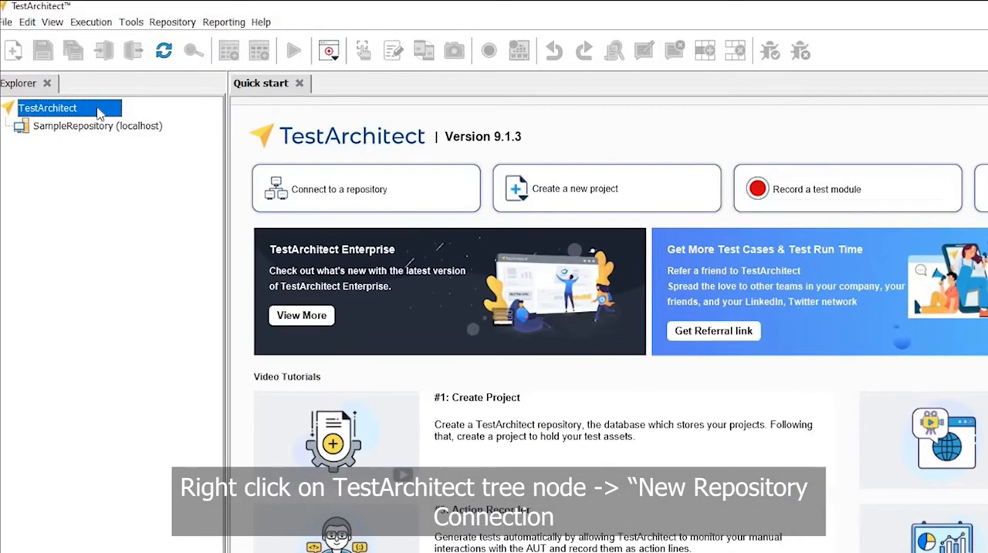
# Create a repository named My Repo on the localhost:53400 server and add a connection to it.
pyautogui.rightClick(91, 102)
pyautogui.click(111, 111)
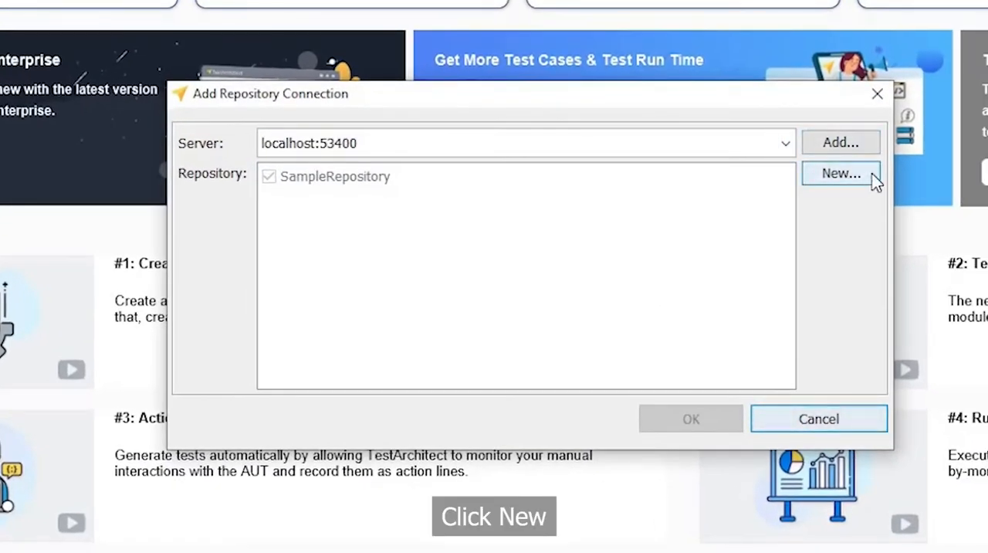
pyautogui.click(872, 176)
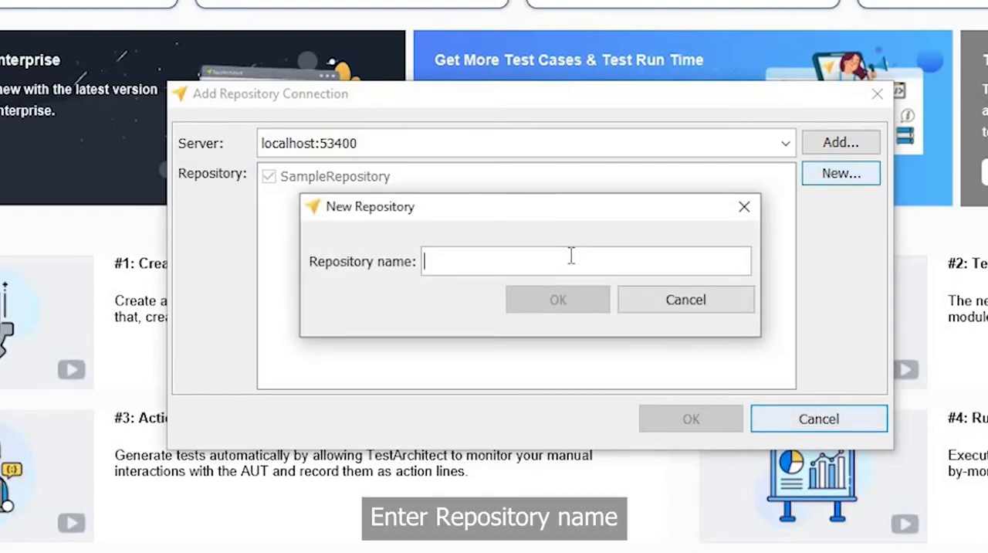
pyautogui.write('My')
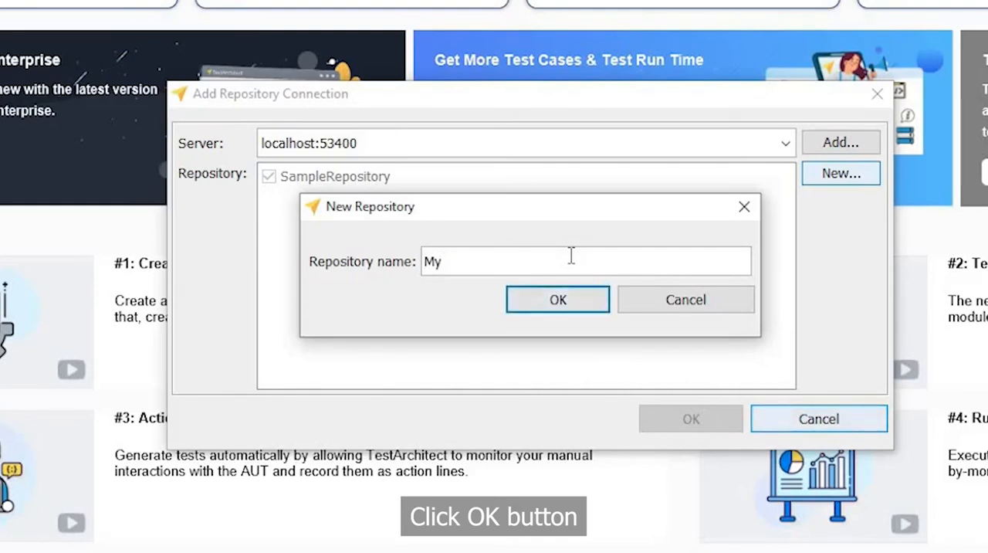
pyautogui.write(' Repo')
pyautogui.click(586, 304)
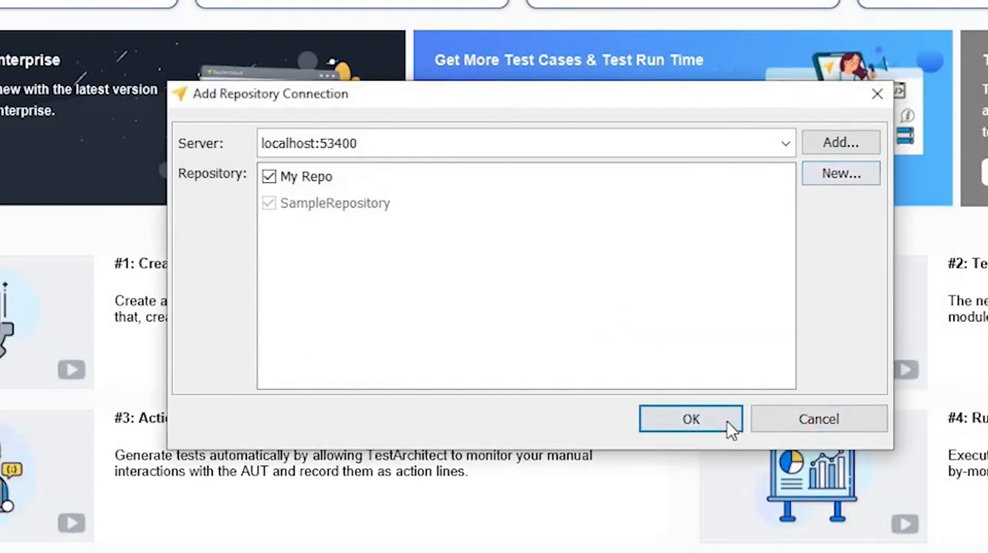
pyautogui.click(691, 419)
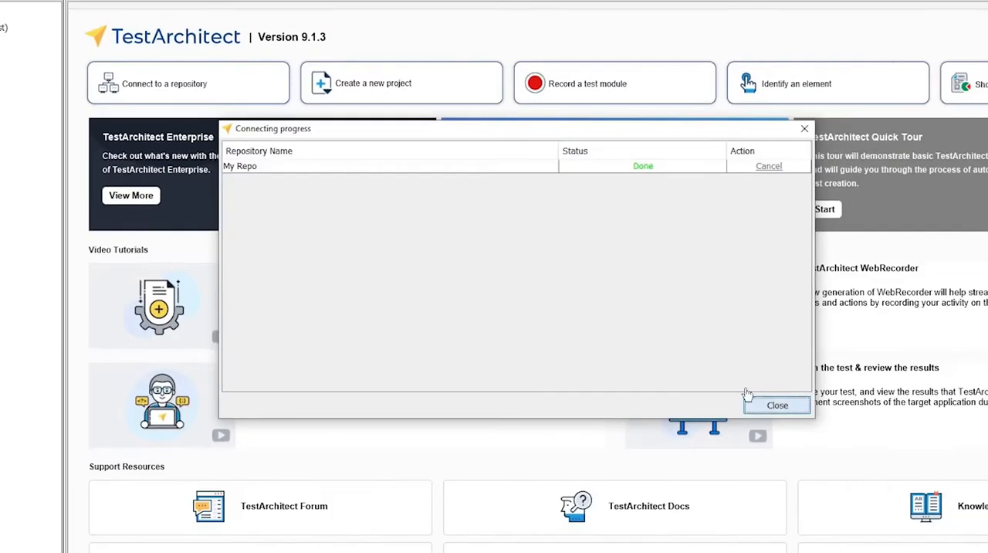
pyautogui.click(749, 399)
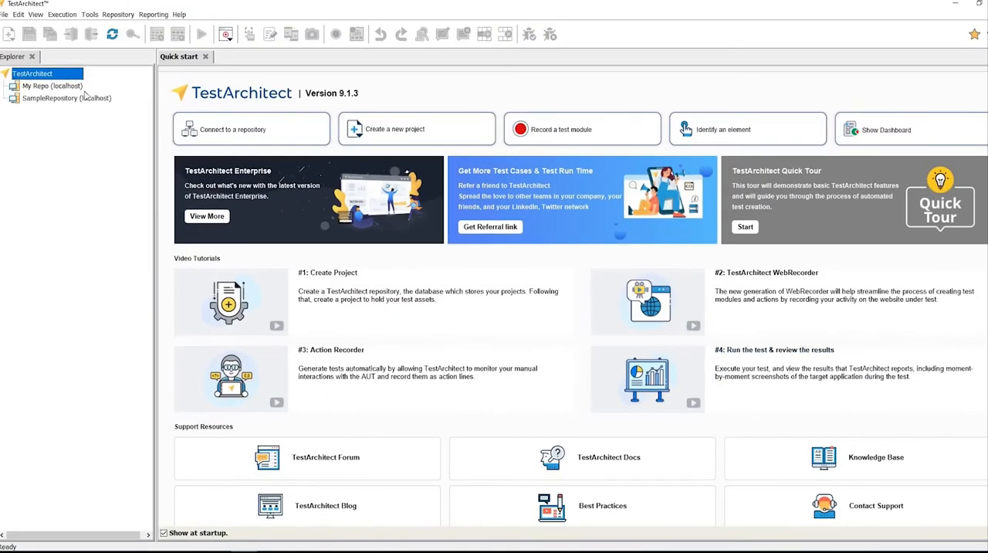
# Log in to My Repo as administrator with an empty password and expand the repository in the Explorer.
pyautogui.click(102, 87)
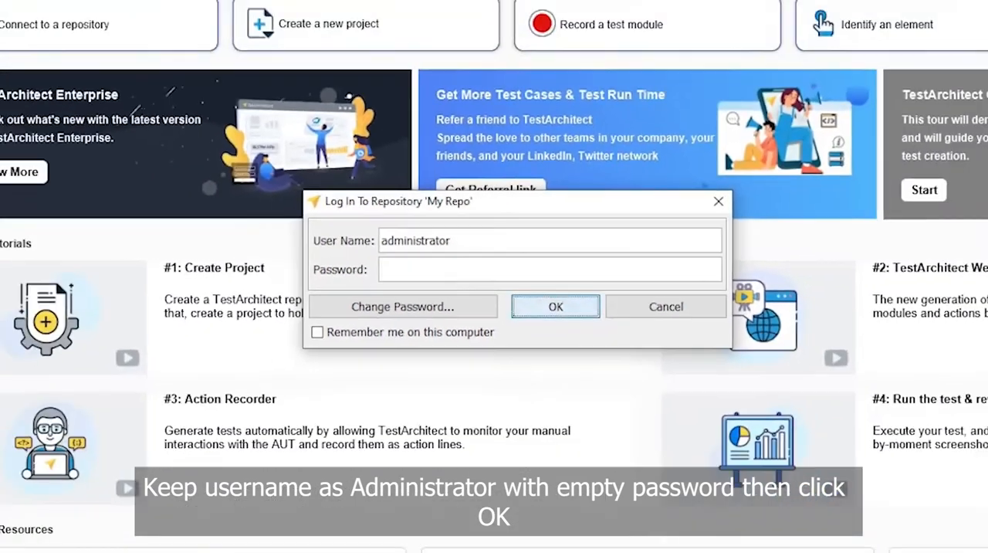
pyautogui.click(556, 306)
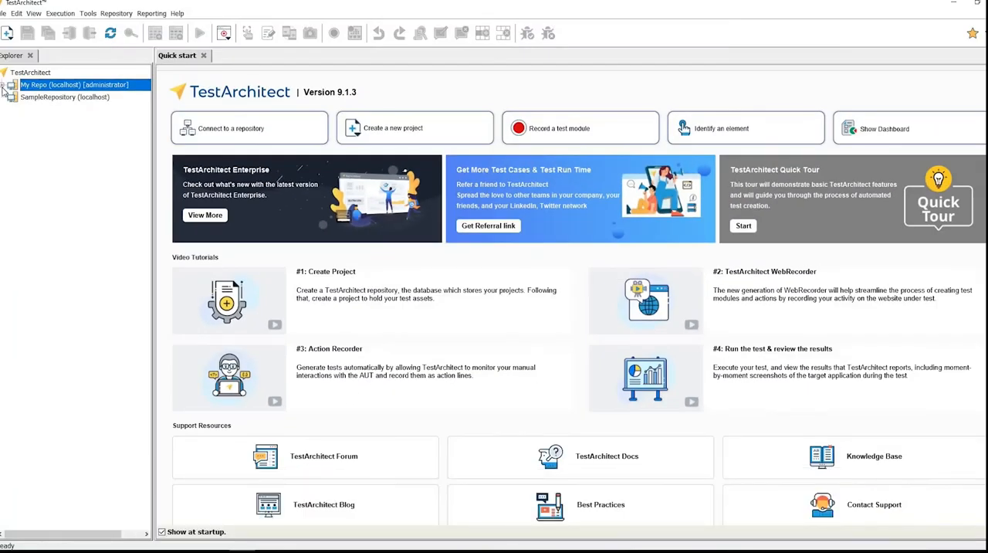
pyautogui.click(4, 87)
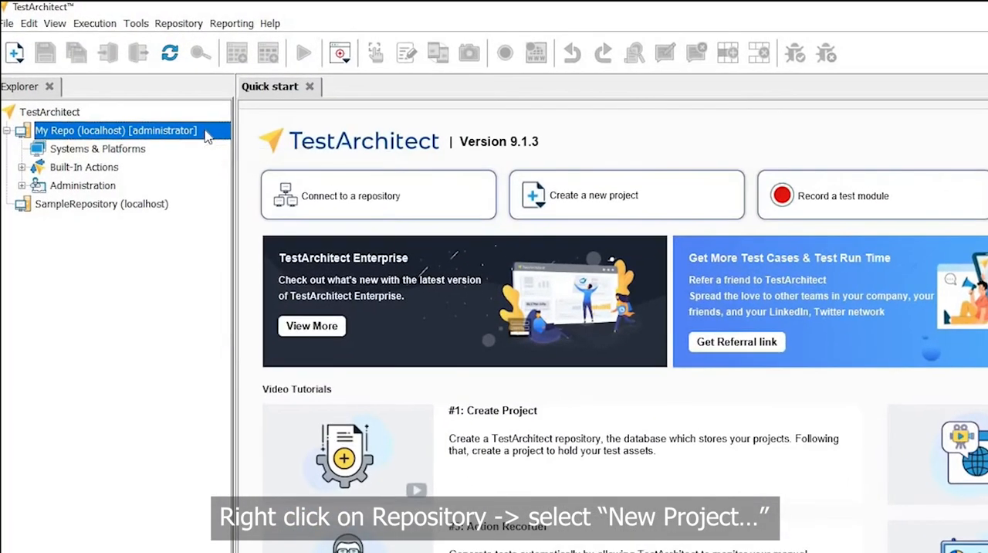
# Create a project in My Repo named "My project" with key MP and description "This is my project".
pyautogui.rightClick(137, 89)
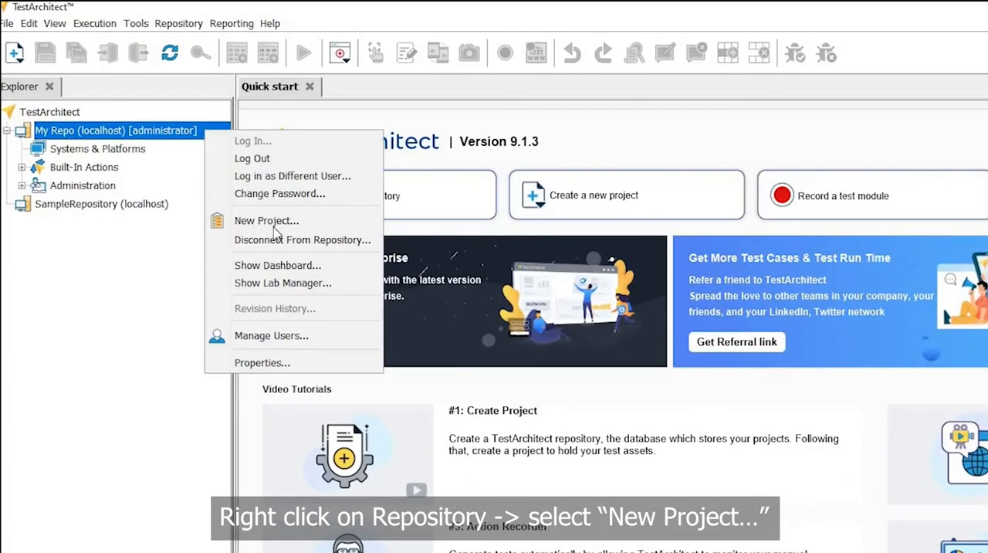
pyautogui.click(329, 223)
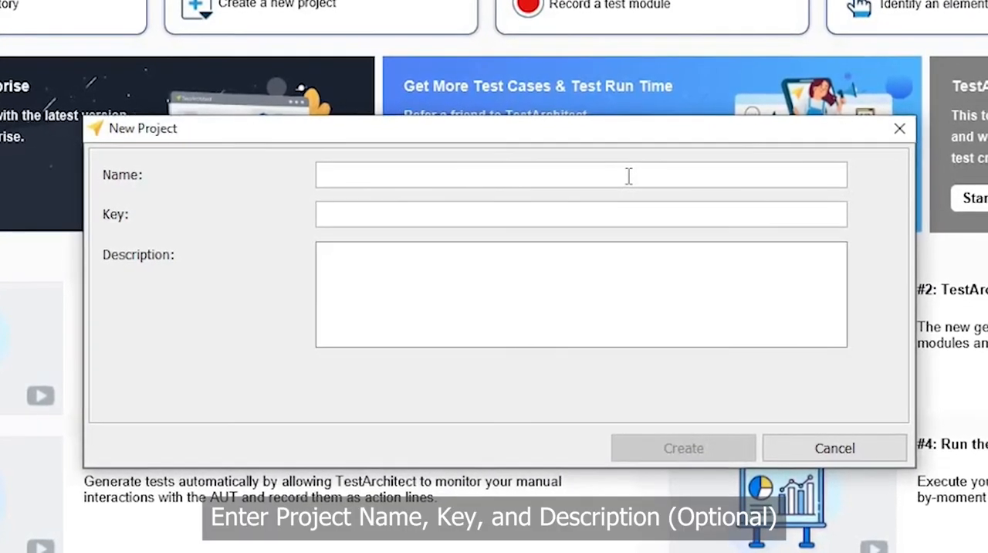
pyautogui.write('My project')
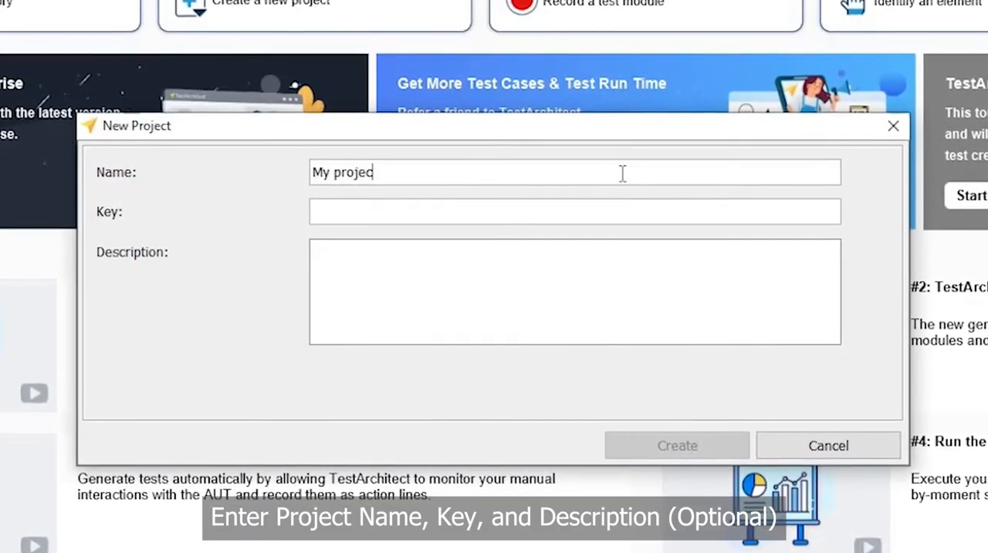
pyautogui.click(586, 213)
pyautogui.write('MP')
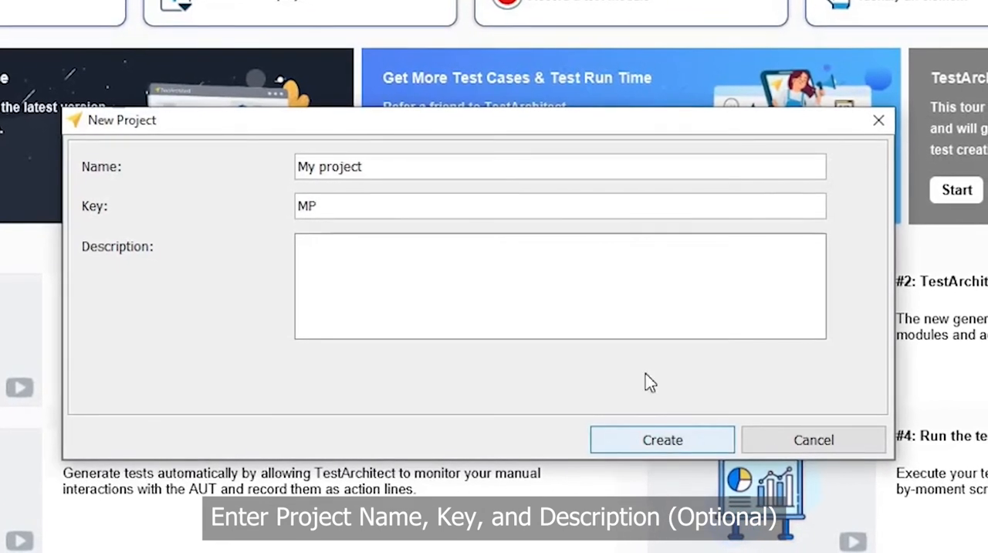
pyautogui.click(582, 296)
pyautogui.write('This is my pro')
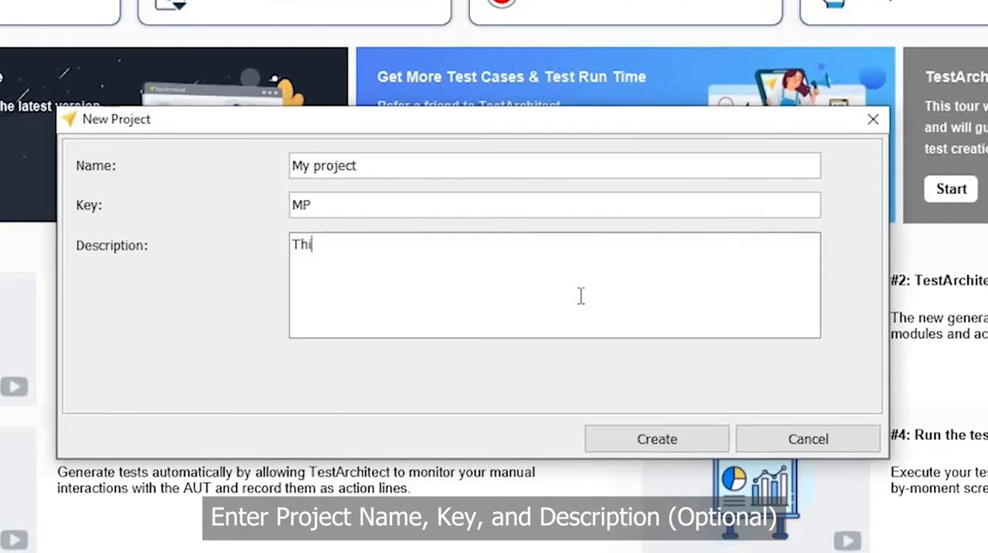
pyautogui.write('ject')
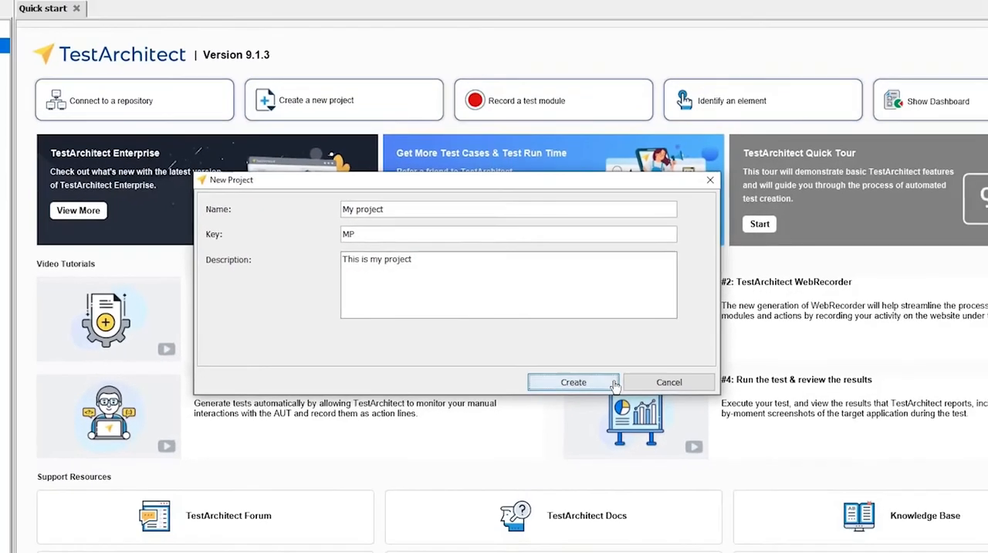
pyautogui.click(639, 400)
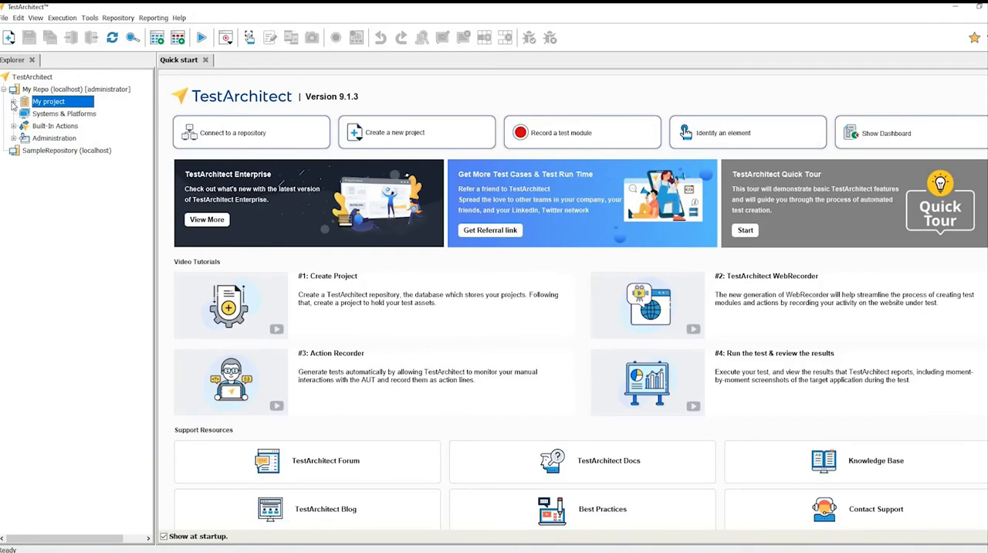
# Create an interface entity named login with description "login form" under the My project interface.
pyautogui.click(13, 102)
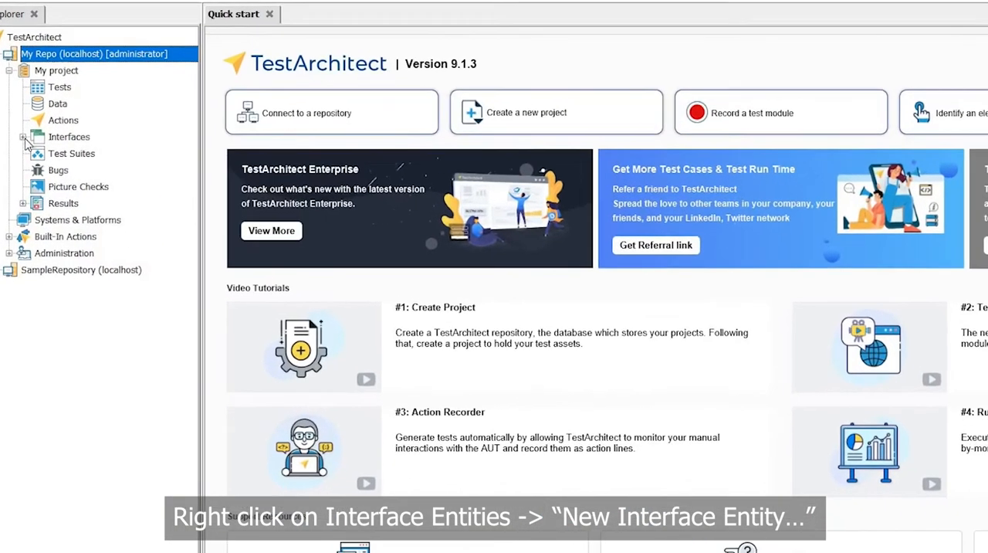
pyautogui.click(24, 151)
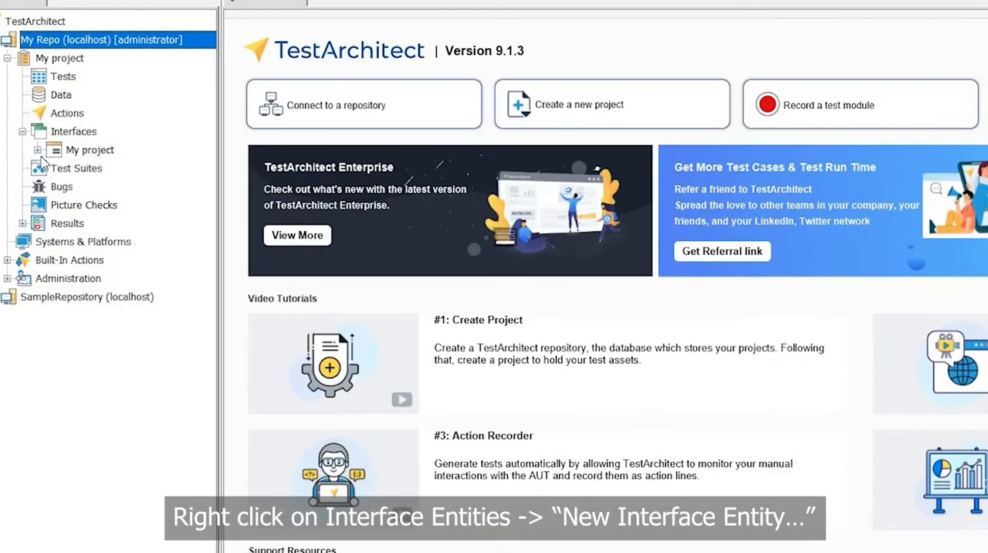
pyautogui.click(108, 151)
pyautogui.rightClick(139, 159)
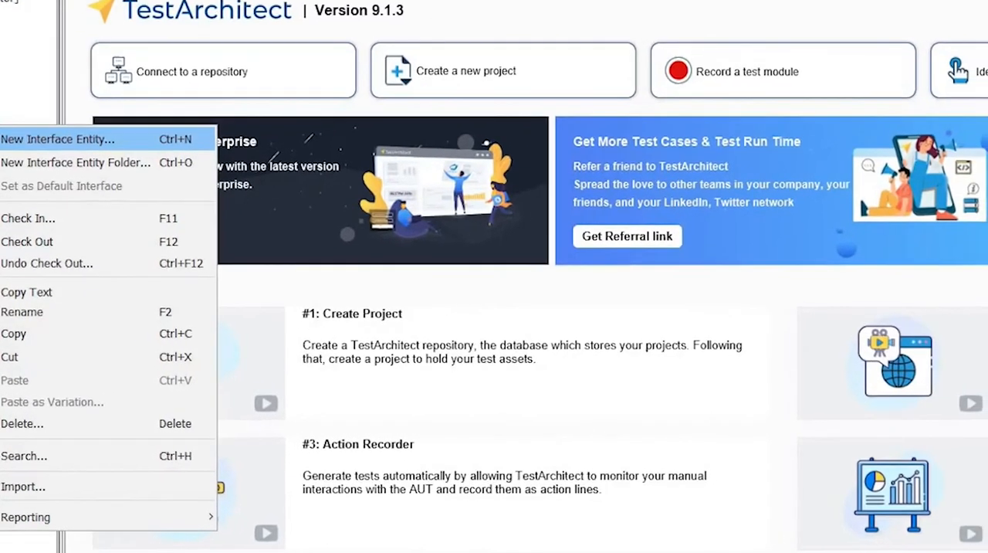
pyautogui.click(57, 139)
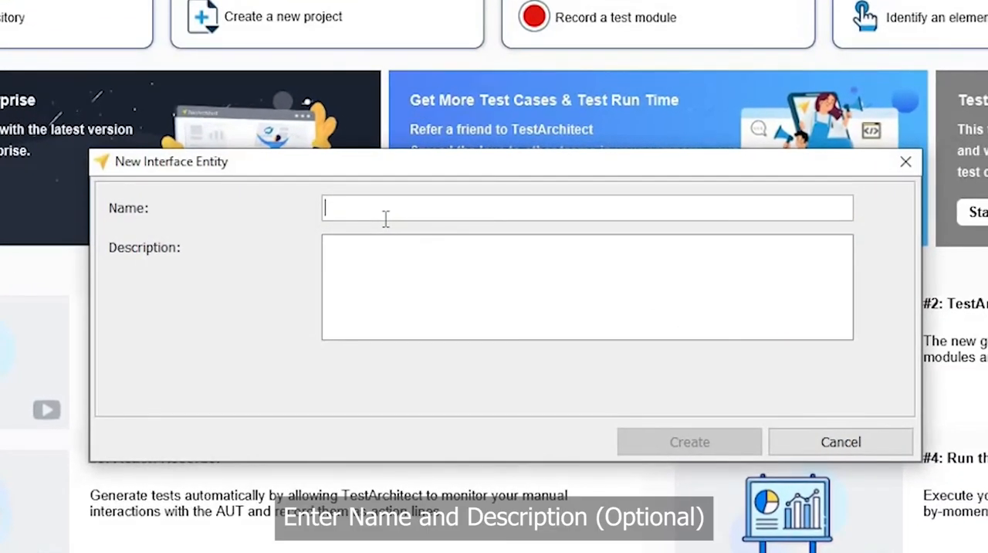
pyautogui.write('login')
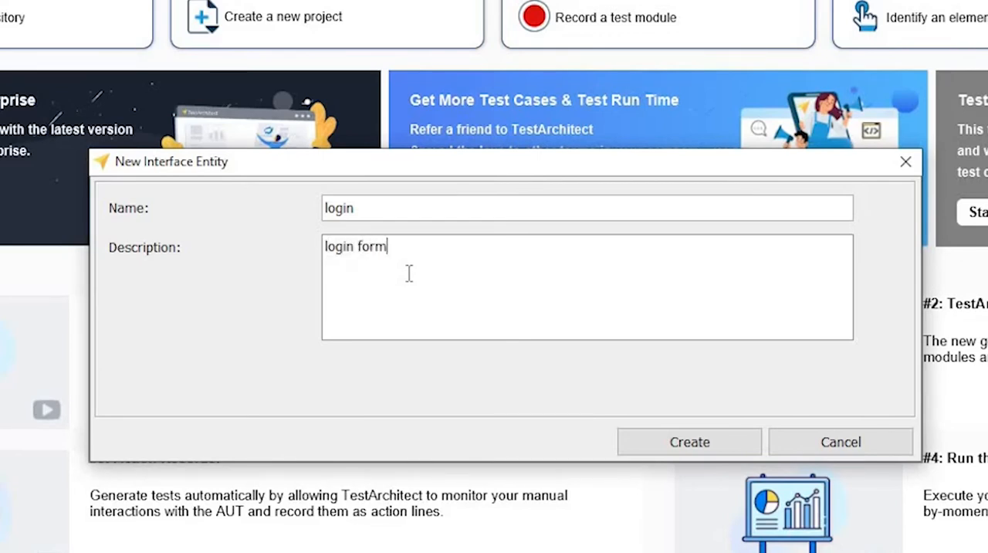
pyautogui.click(722, 435)
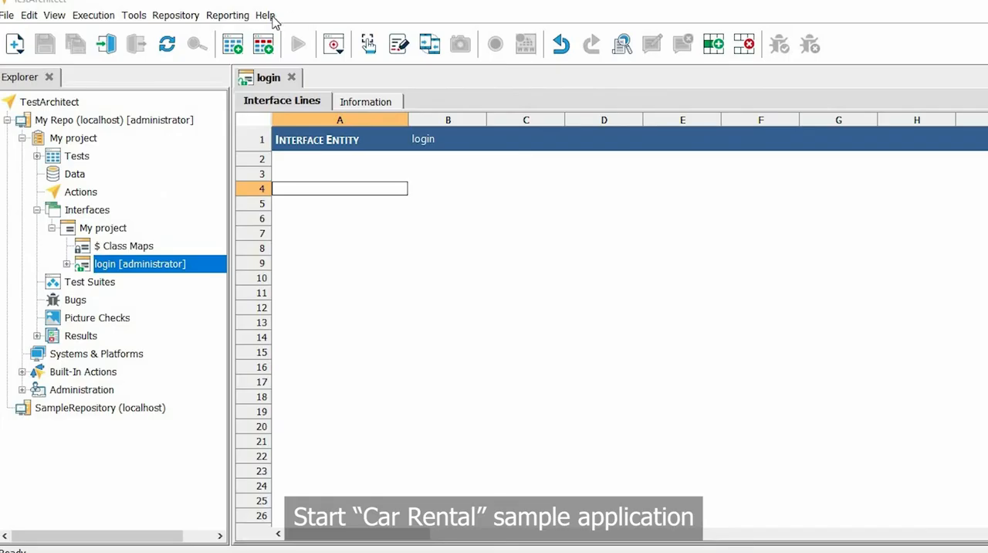
# Launch the Car Rental sample application and move its login window over the lower part of the Explorer and editor.
pyautogui.click(265, 15)
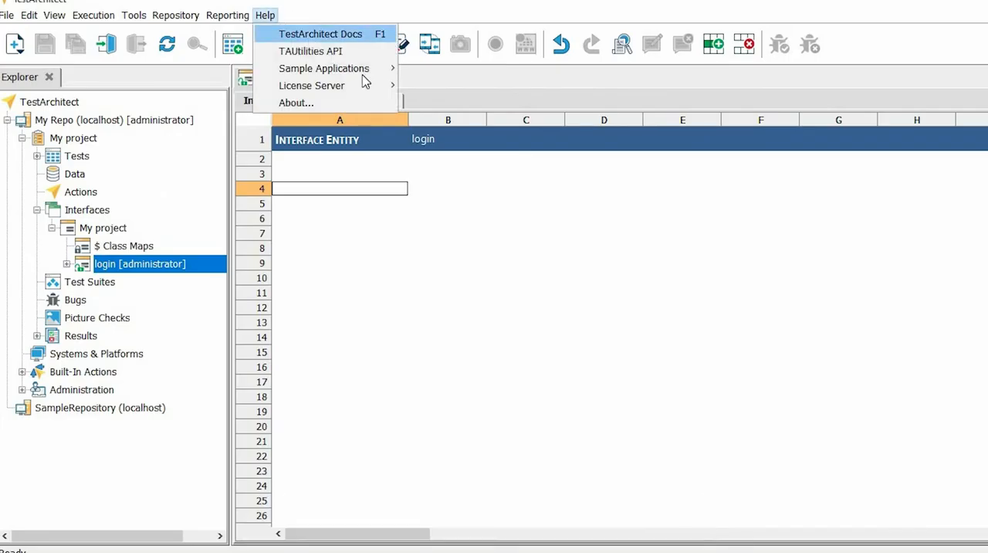
pyautogui.moveTo(392, 71)
pyautogui.click(477, 71)
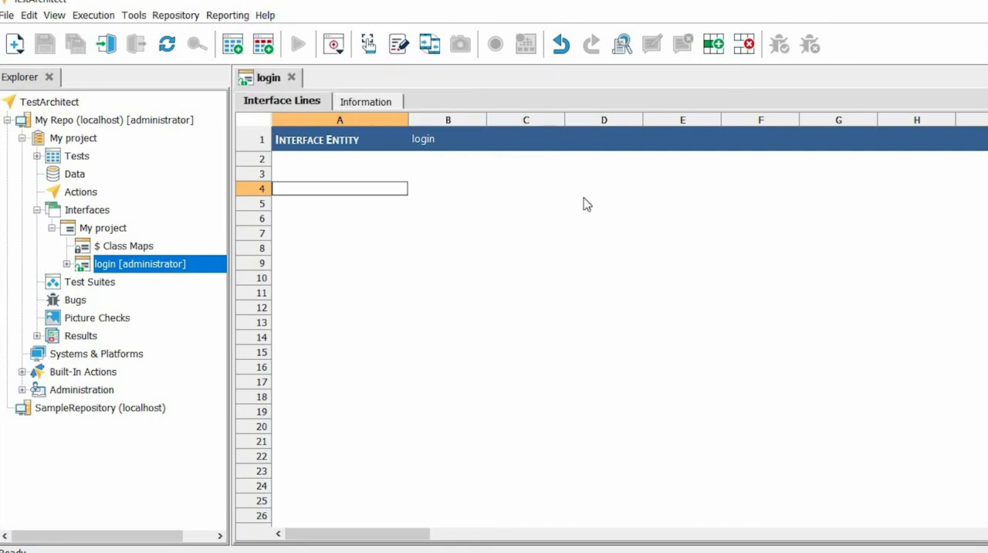
pyautogui.moveTo(515, 233); pyautogui.dragTo(364, 313)
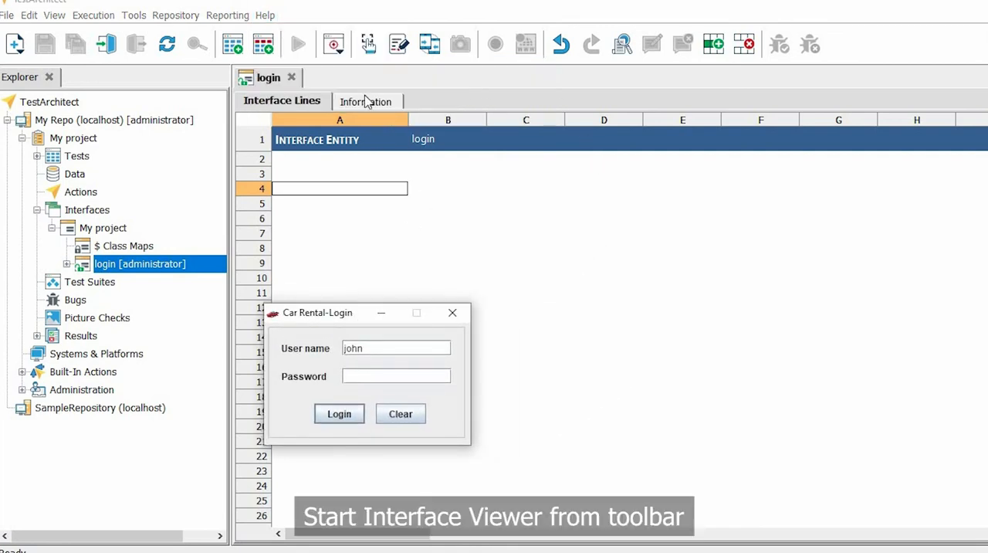
# Open the Interface Viewer for the login entity and move the Car Rental login window clear of it.
pyautogui.click(336, 54)
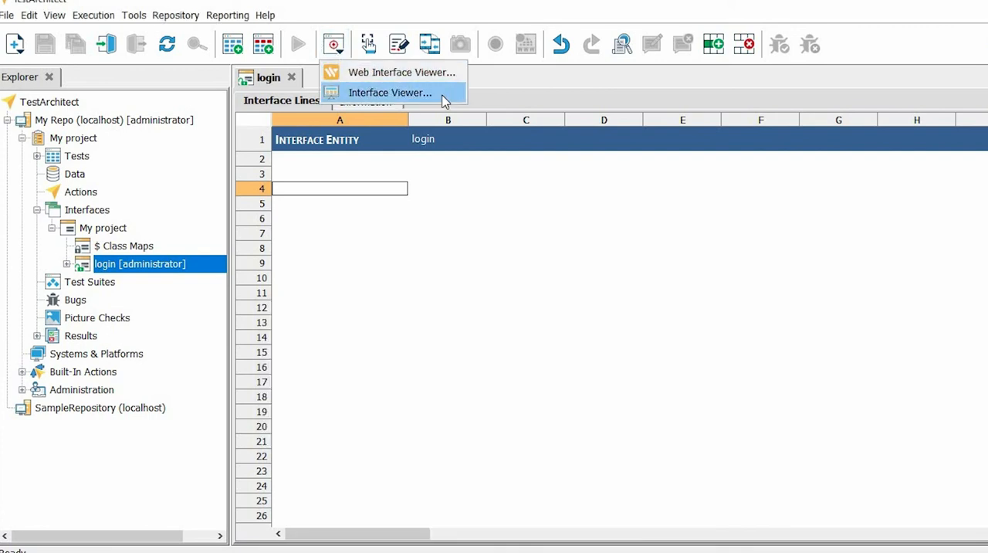
pyautogui.click(444, 93)
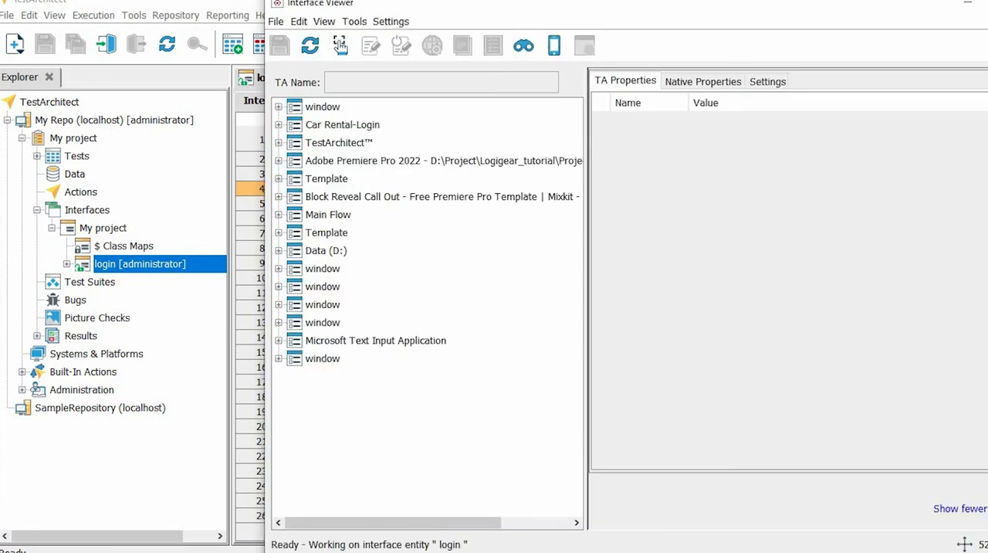
pyautogui.hotkey('alt', 'Tab')
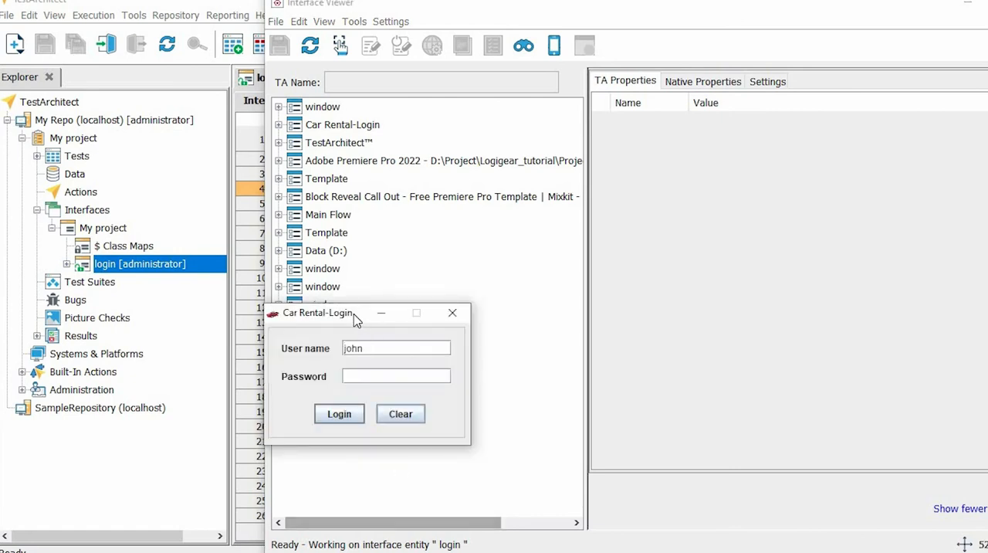
pyautogui.moveTo(352, 316); pyautogui.dragTo(79, 282)
# Identify the User name text box of the Car Rental login window and map it to the login interface entity.
pyautogui.click(339, 45)
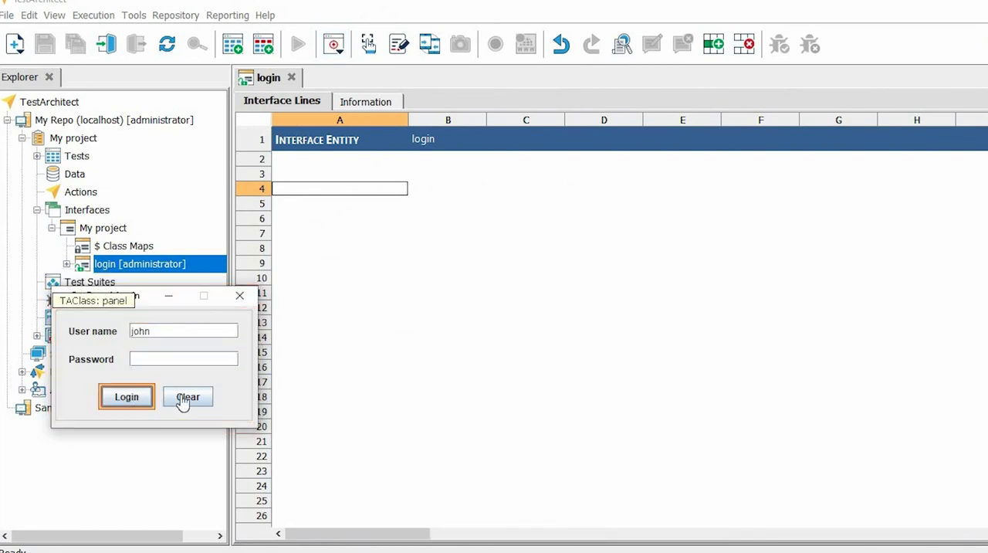
pyautogui.click(167, 330)
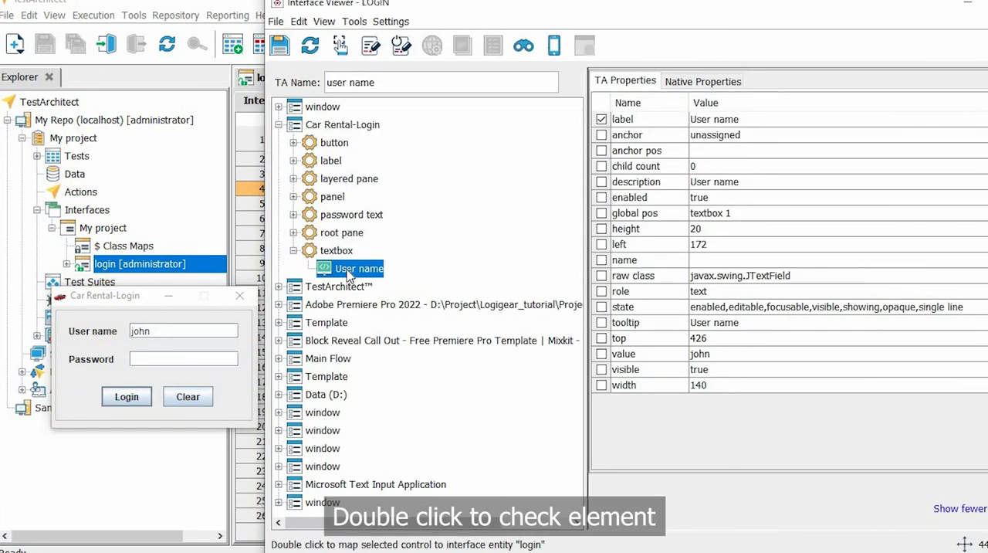
pyautogui.doubleClick(357, 268)
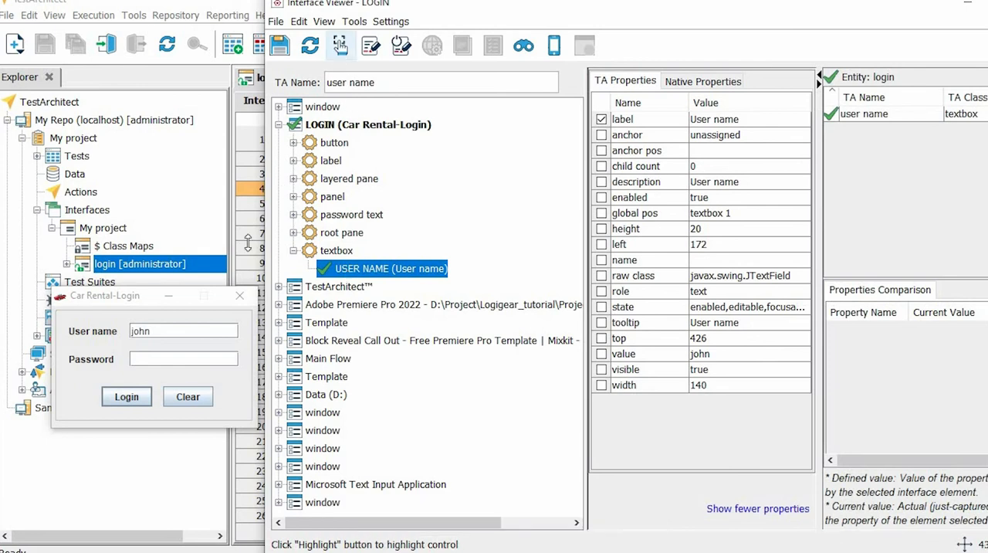
# Identify the Login button of the Car Rental login window and map it to the login interface entity.
pyautogui.click(340, 46)
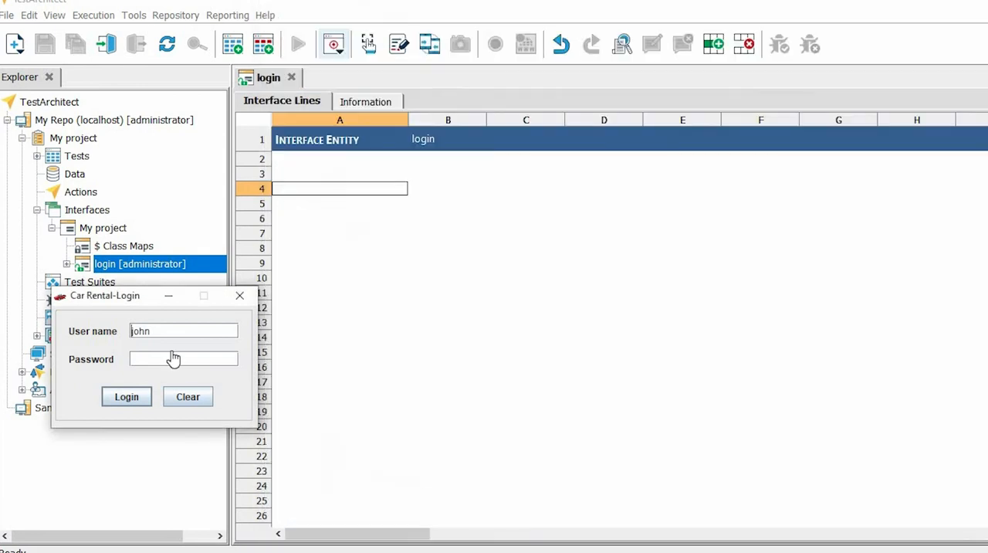
pyautogui.click(152, 394)
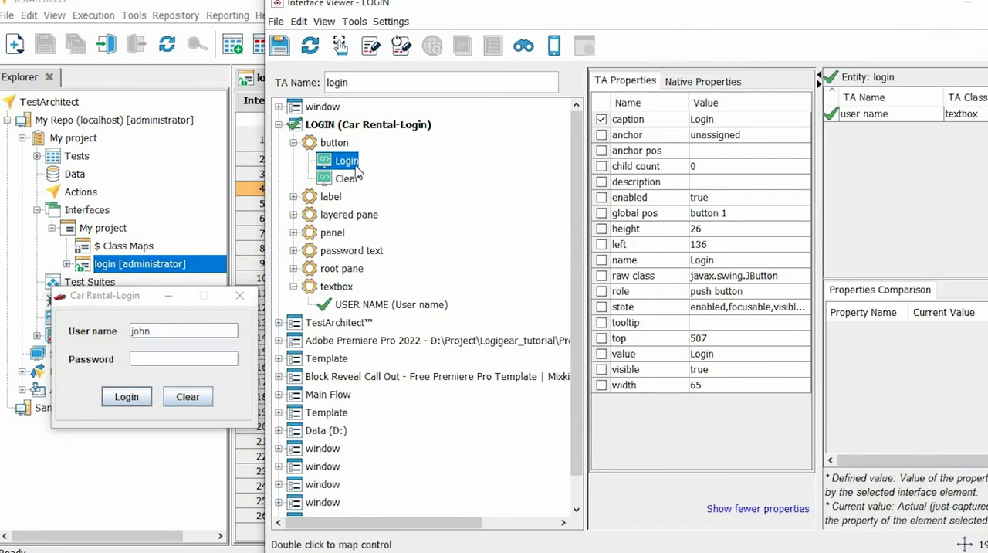
pyautogui.doubleClick(349, 162)
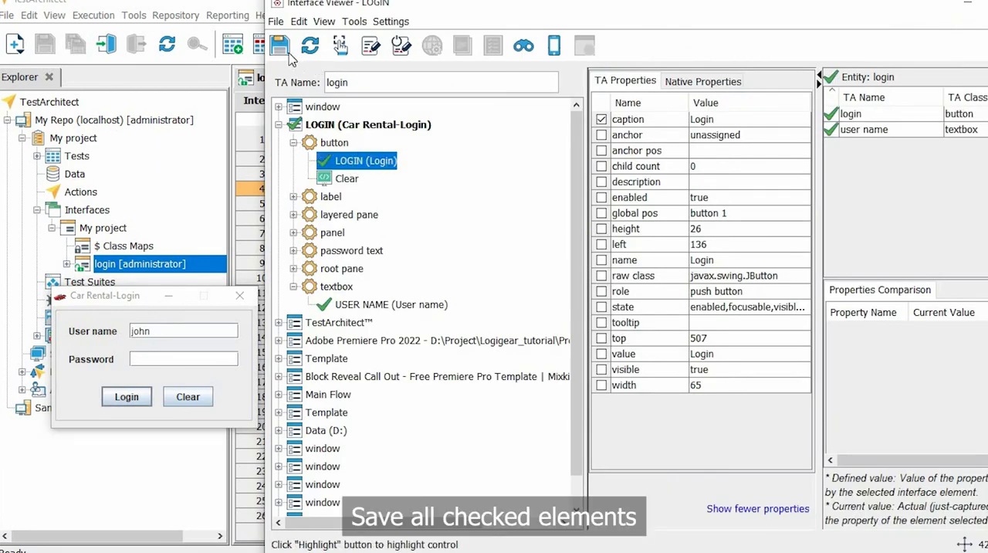
# Save all mapped elements from the Interface Viewer into the login interface entity and save the entity.
pyautogui.click(287, 51)
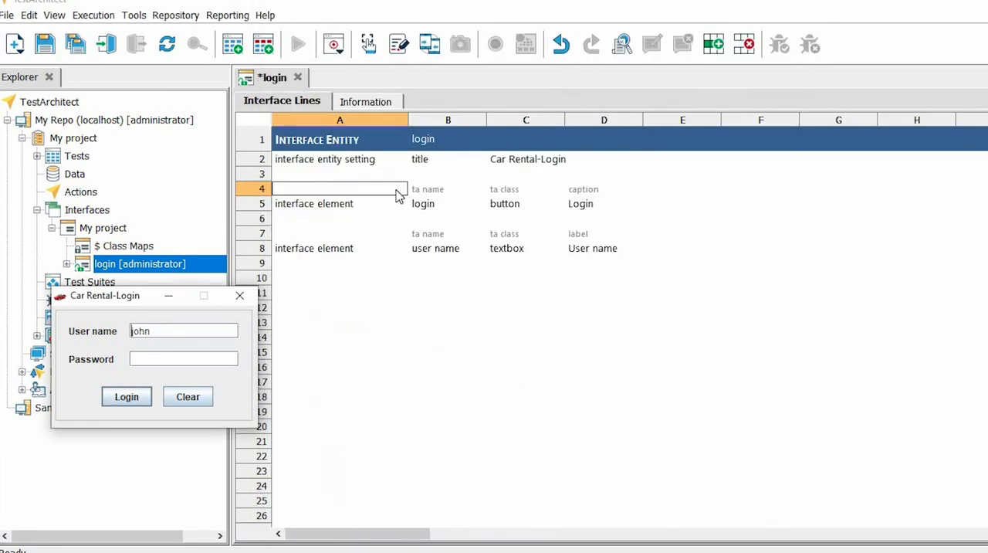
pyautogui.click(395, 190)
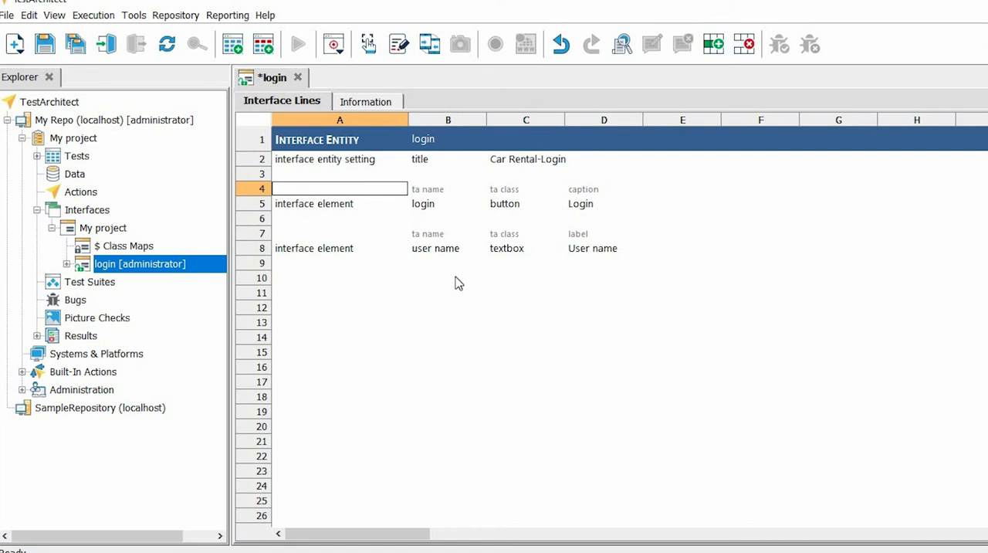
pyautogui.click(46, 47)
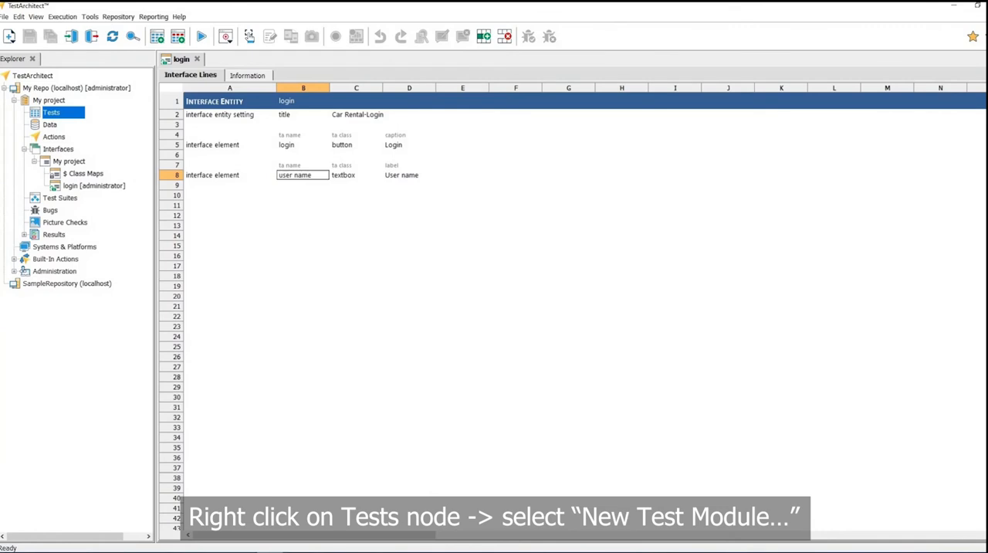
# Create a test module named My TM with description "This is test module" under the Tests node.
pyautogui.rightClick(71, 114)
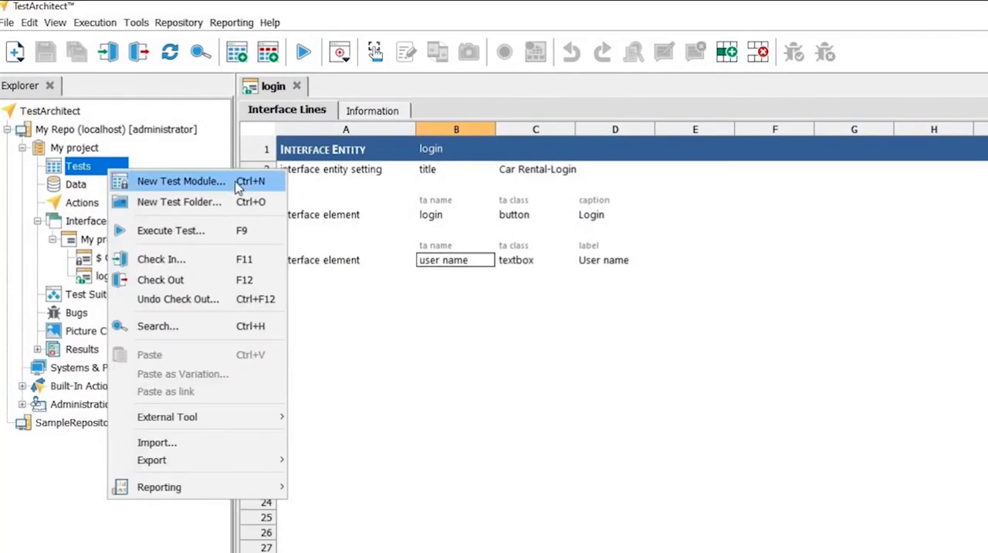
pyautogui.click(182, 181)
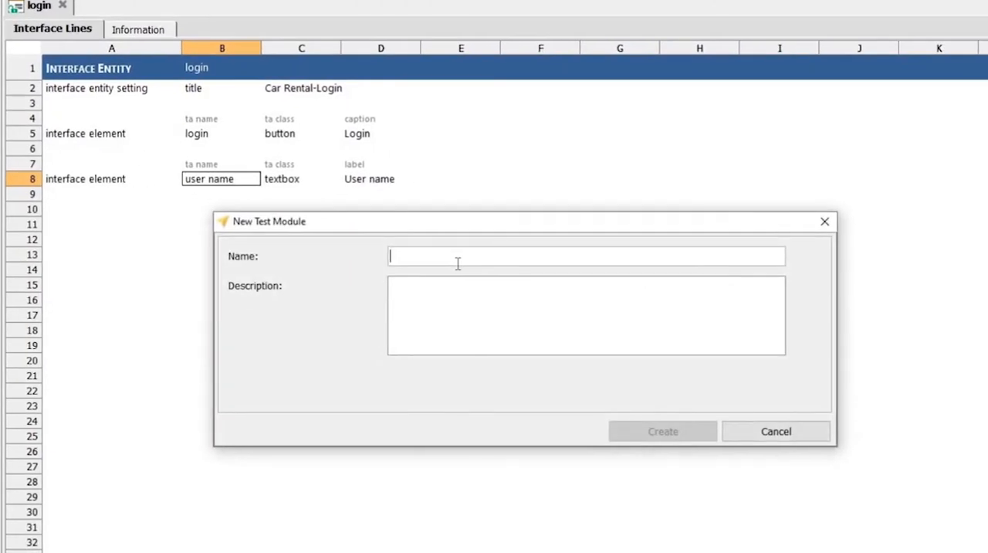
pyautogui.write('My TM')
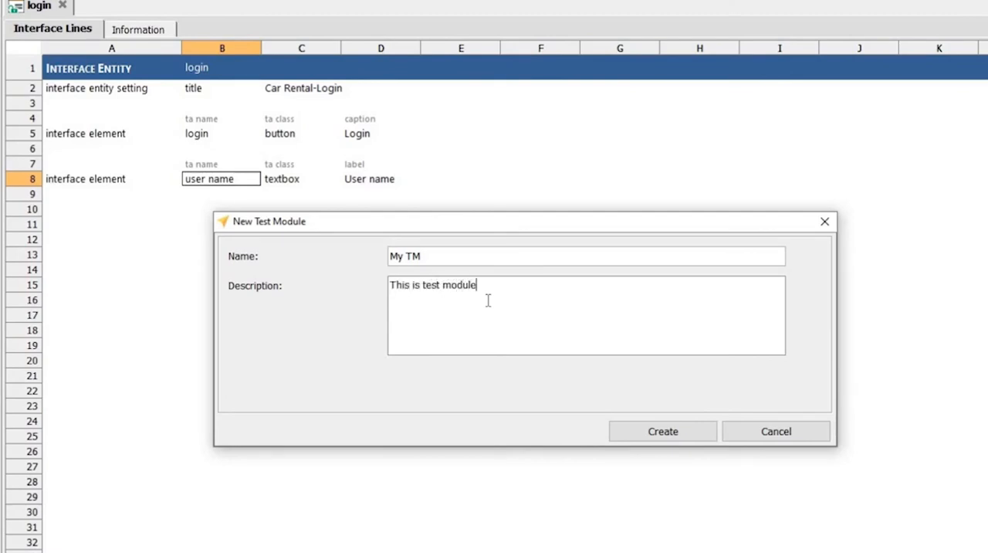
pyautogui.click(705, 433)
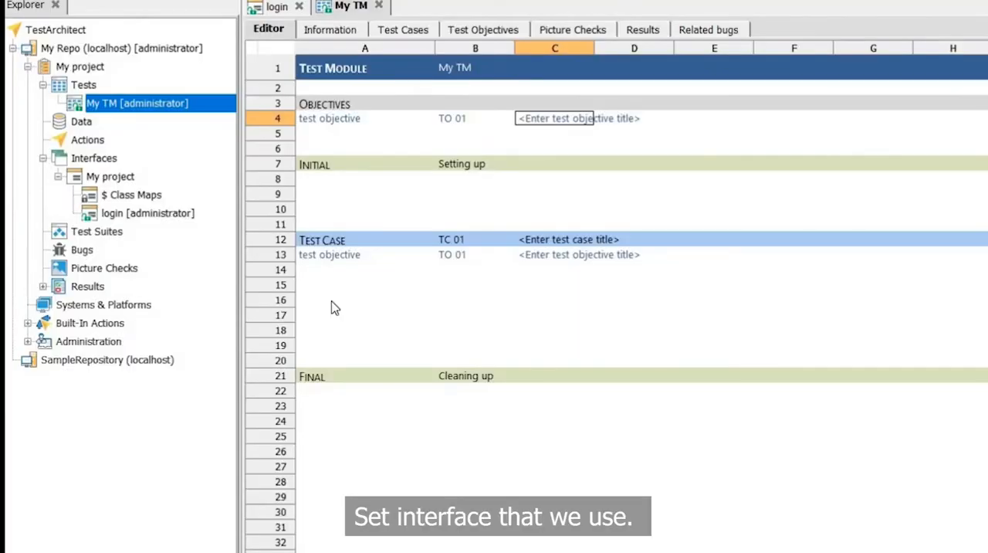
# Add a "use interface" action in row 16 of the test case with My project as its interface.
pyautogui.click(330, 300)
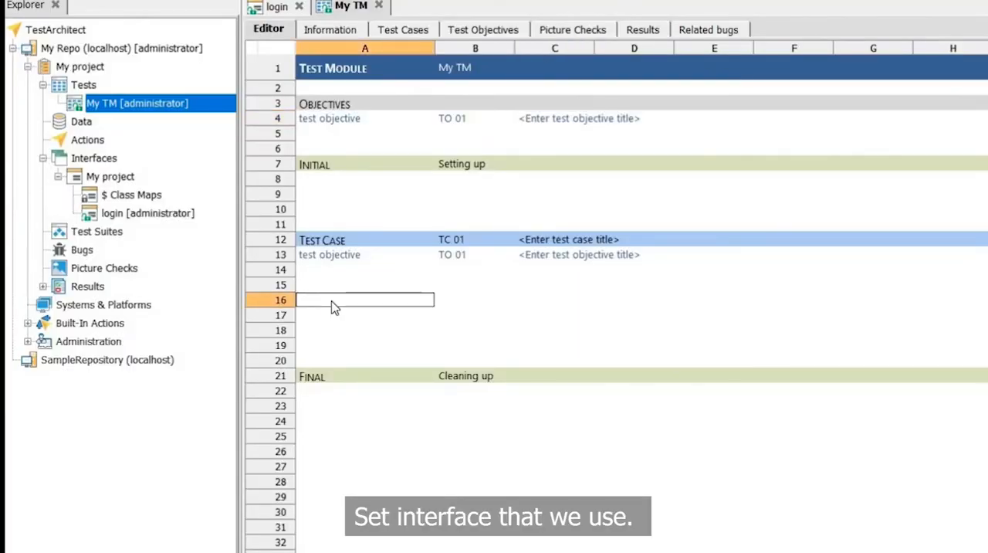
pyautogui.write('use in')
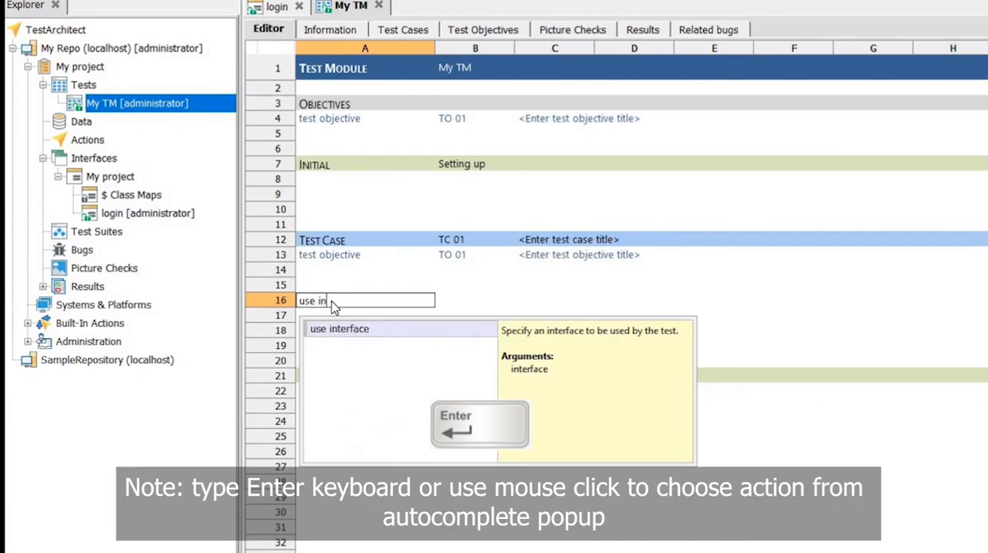
pyautogui.press('Return')
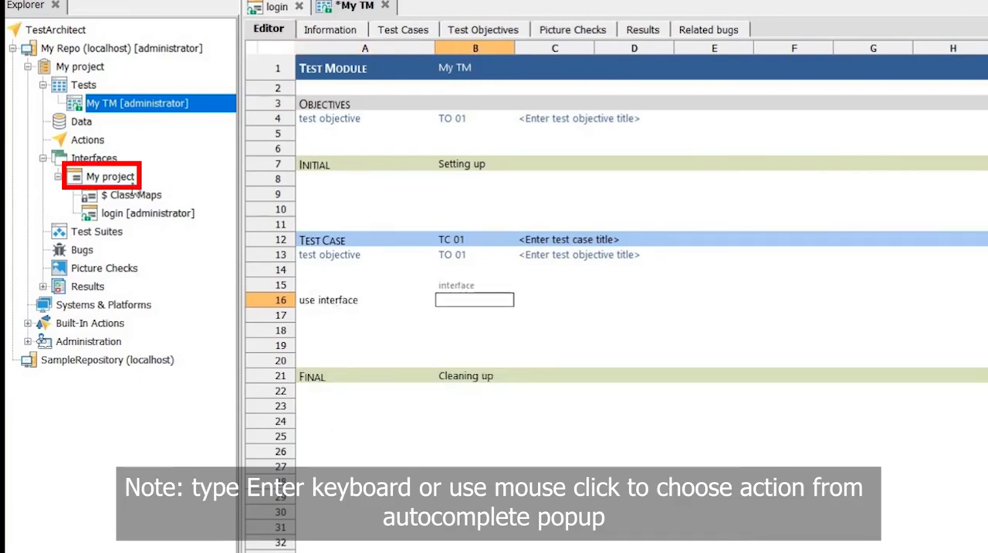
pyautogui.moveTo(110, 177); pyautogui.dragTo(462, 302)
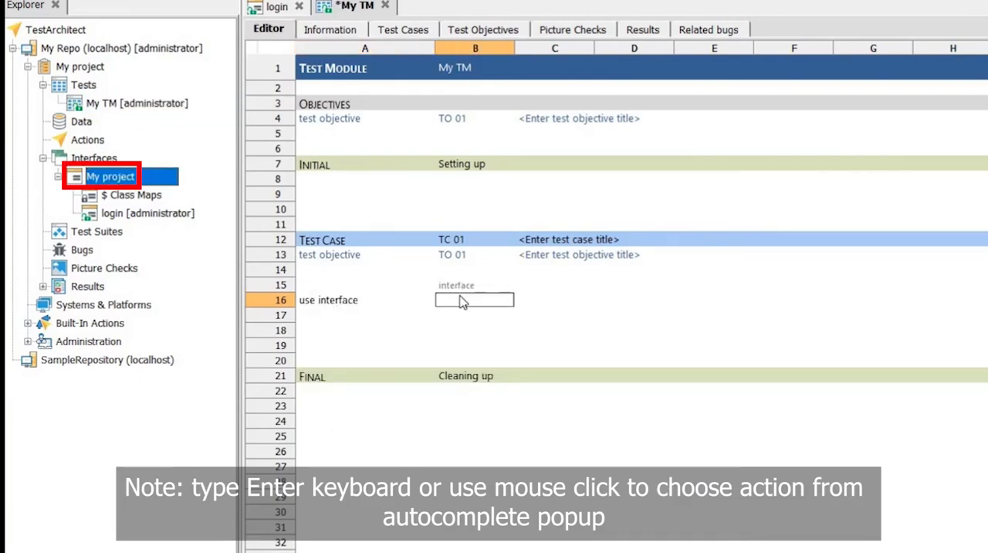
pyautogui.click(462, 301)
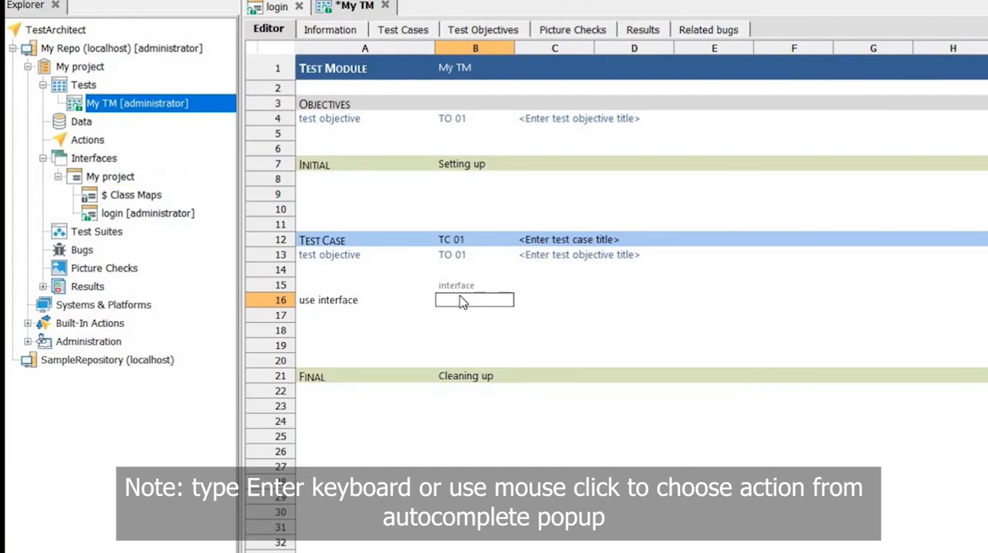
pyautogui.write('my')
pyautogui.press('Return')
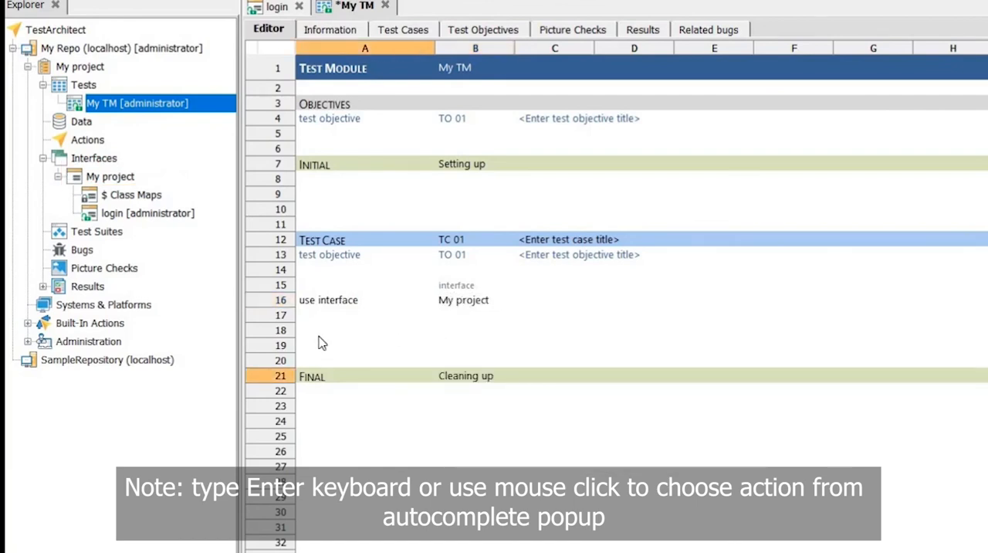
# Add an "enter" action in row 19 with window login, control user name and the sample user name as value.
pyautogui.doubleClick(319, 345)
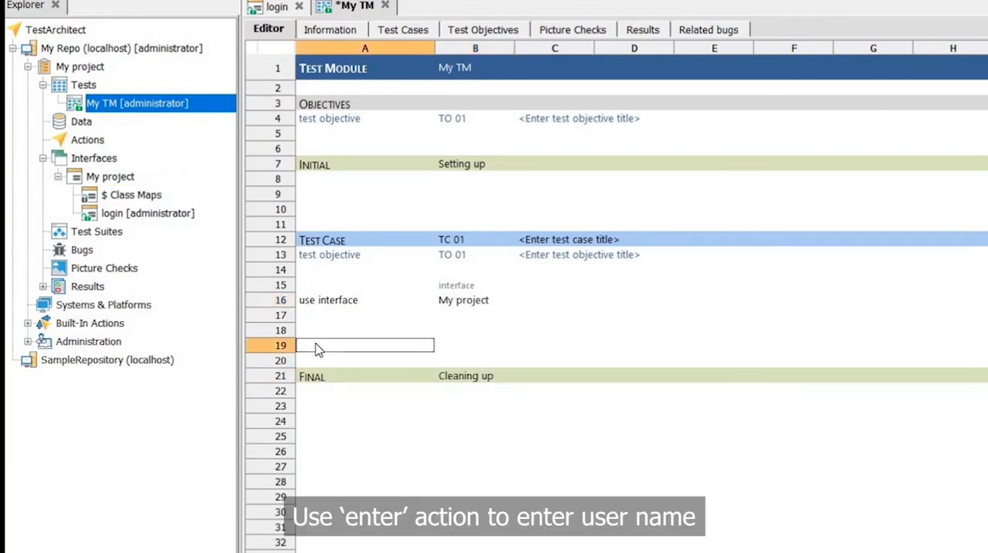
pyautogui.write('enter')
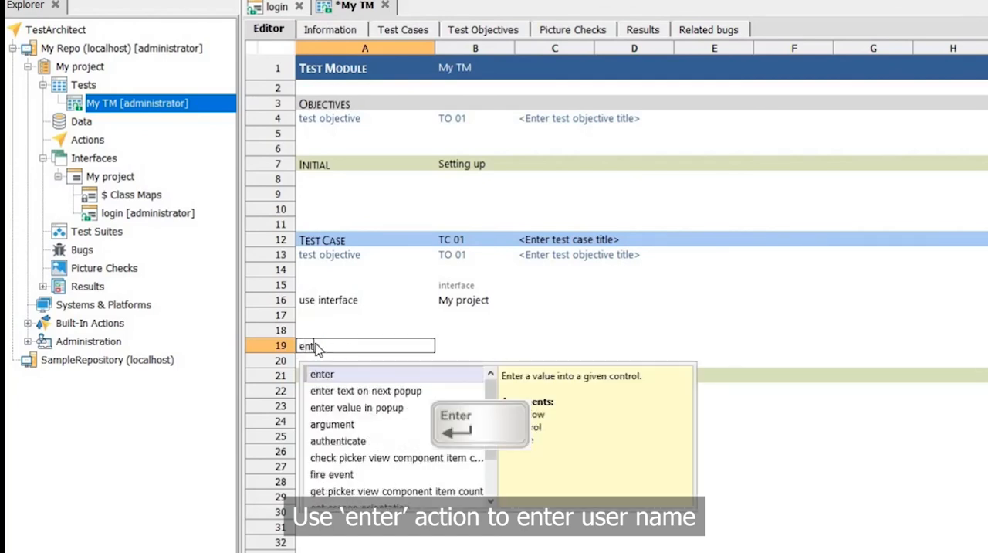
pyautogui.press('Return')
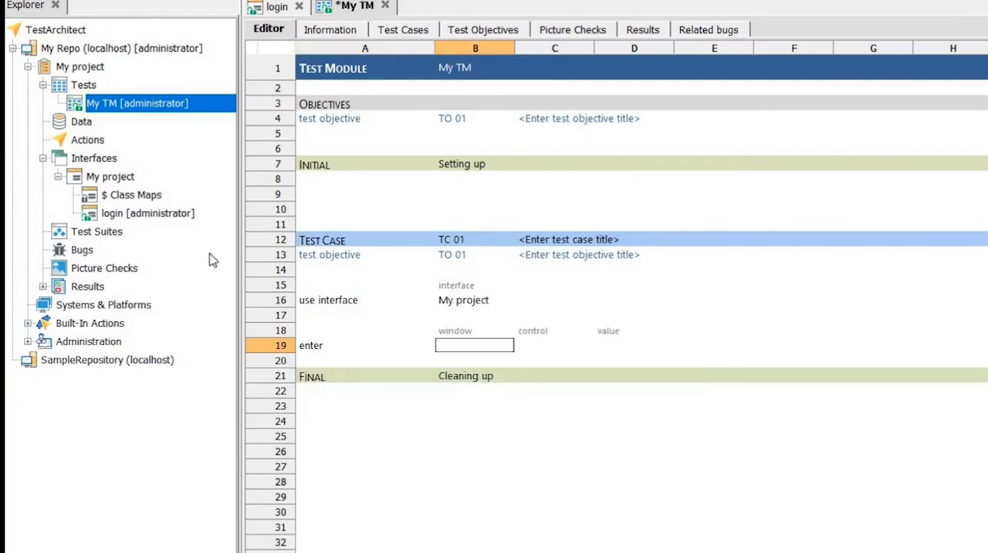
pyautogui.doubleClick(191, 212)
pyautogui.write('login')
pyautogui.press('Tab')
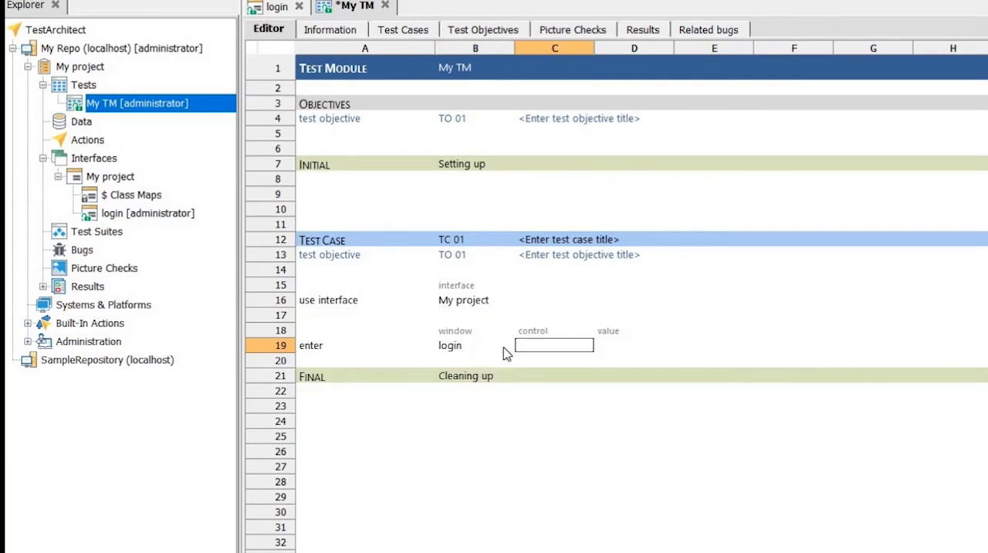
pyautogui.write('us')
pyautogui.press('Return')
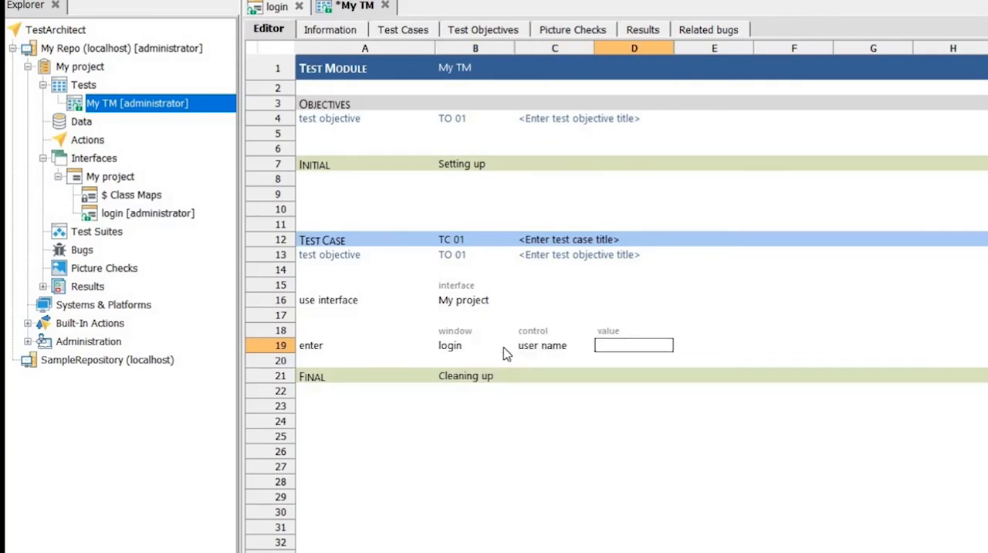
pyautogui.write('john')
pyautogui.press('Return')
# Insert three blank lines above the Final section of the test module.
pyautogui.hotkey('ctrl', 'i')
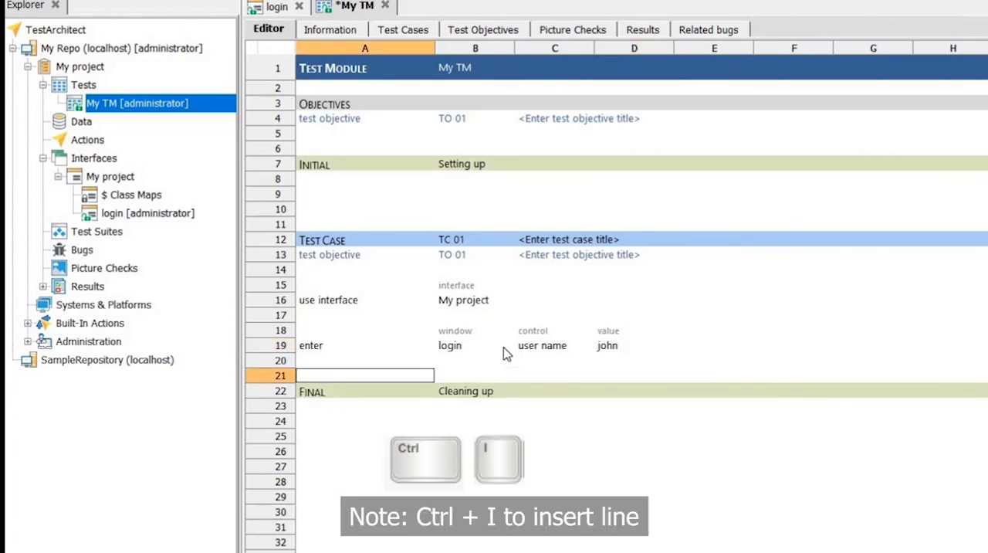
pyautogui.hotkey('ctrl', 'i')
pyautogui.hotkey('ctrl', 'i')
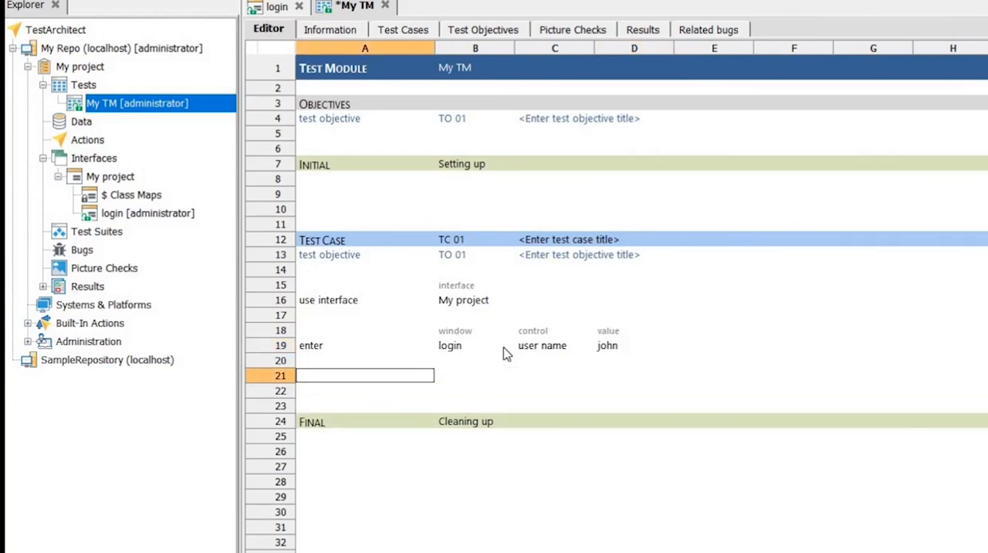
# Add a "click" action in row 22 with window login and control login, checking the button's TA name in the login entity.
pyautogui.press('Down')
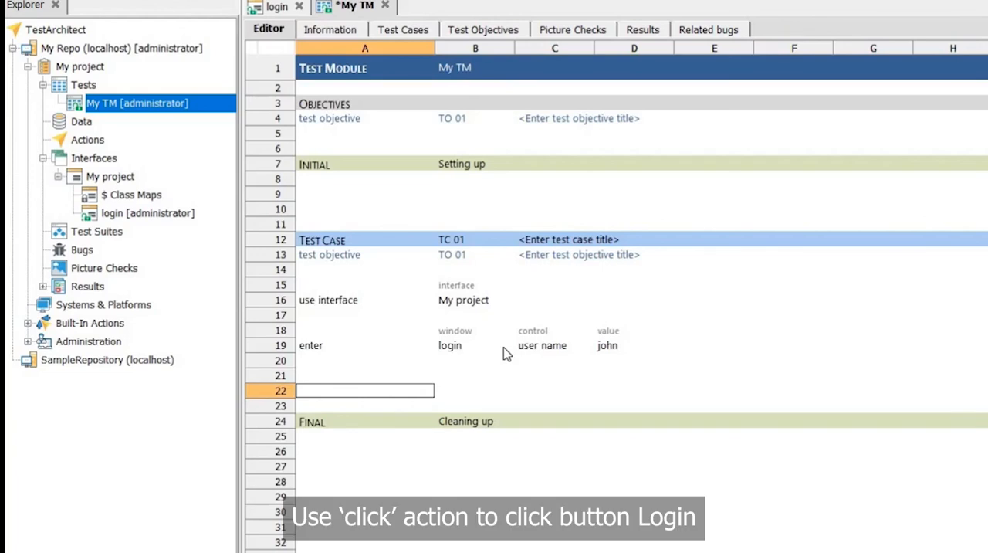
pyautogui.write('click')
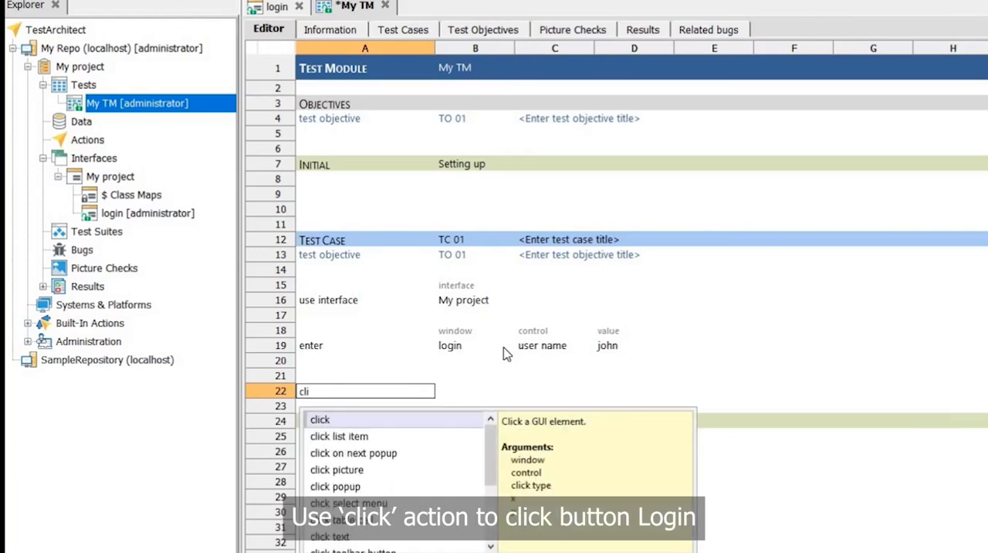
pyautogui.press('Return')
pyautogui.click(276, 8)
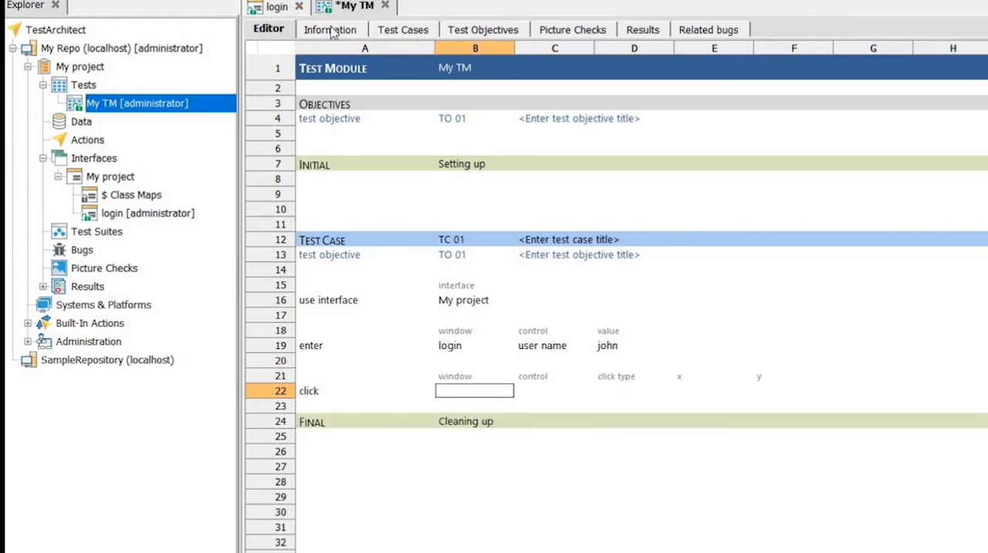
pyautogui.click(449, 131)
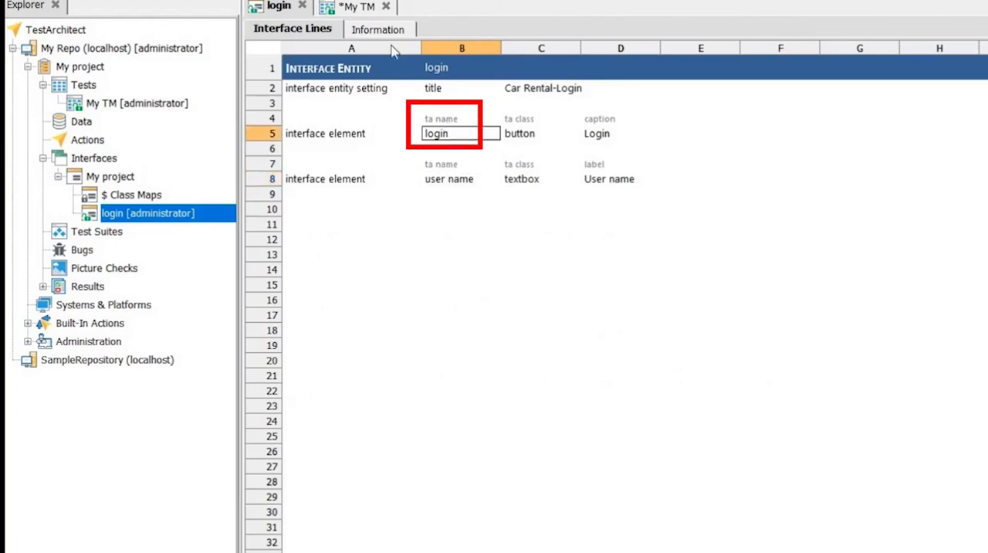
pyautogui.click(359, 7)
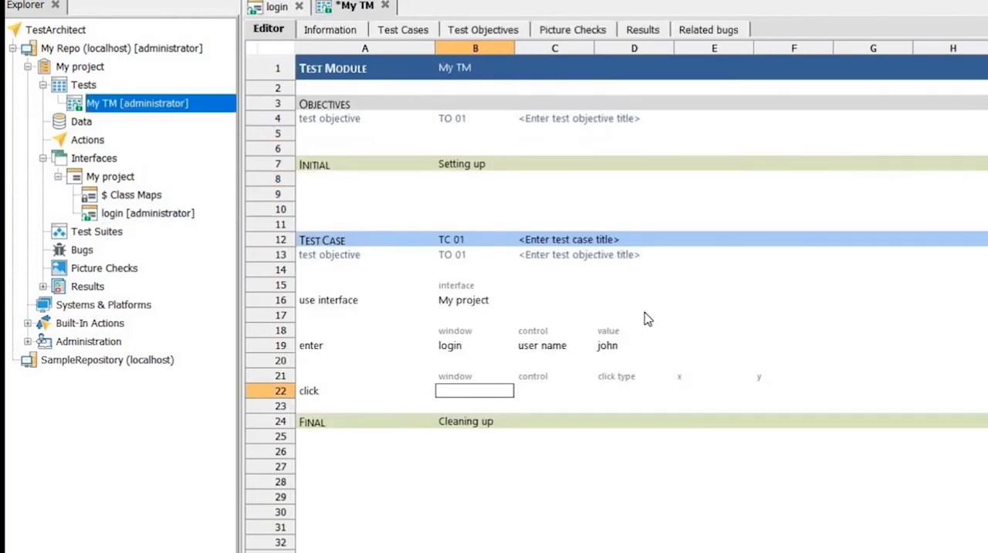
pyautogui.write('log')
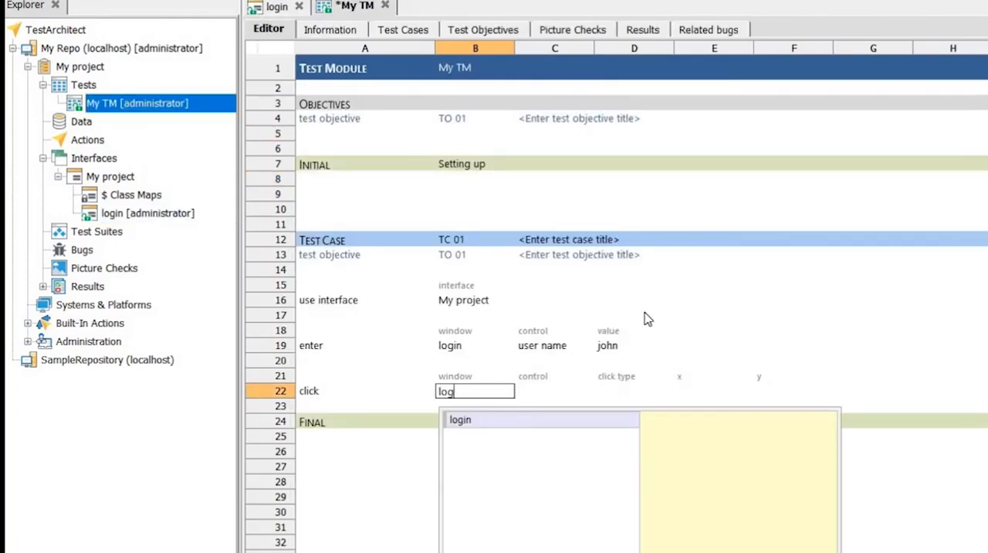
pyautogui.press('Tab')
pyautogui.write('log')
pyautogui.press('Tab')
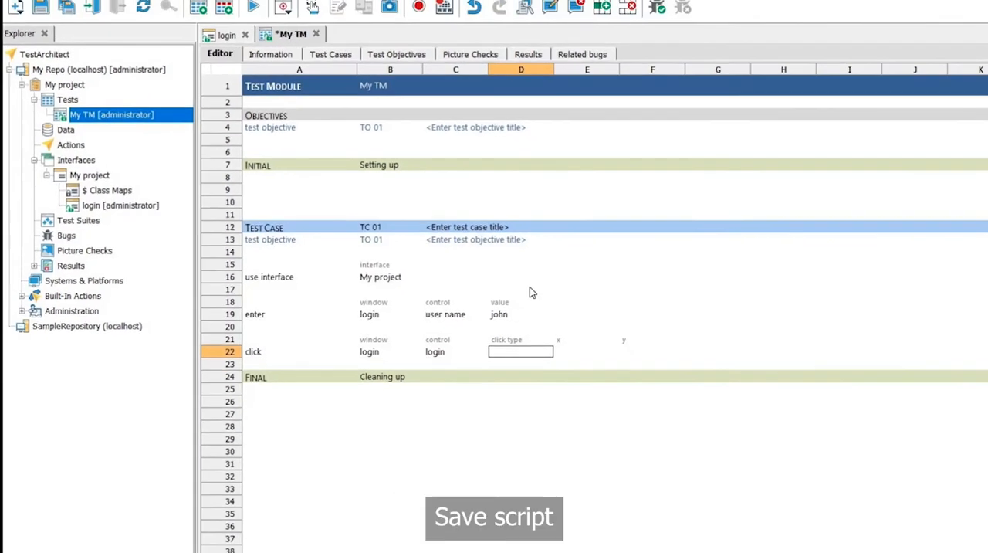
# Save the My TM test module and execute it with the default execution settings.
pyautogui.click(32, 38)
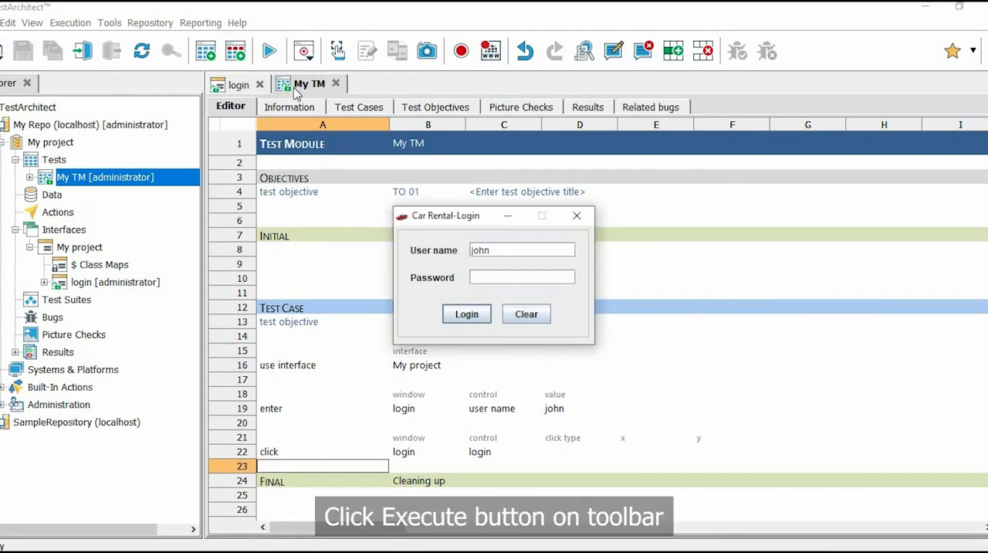
pyautogui.click(280, 57)
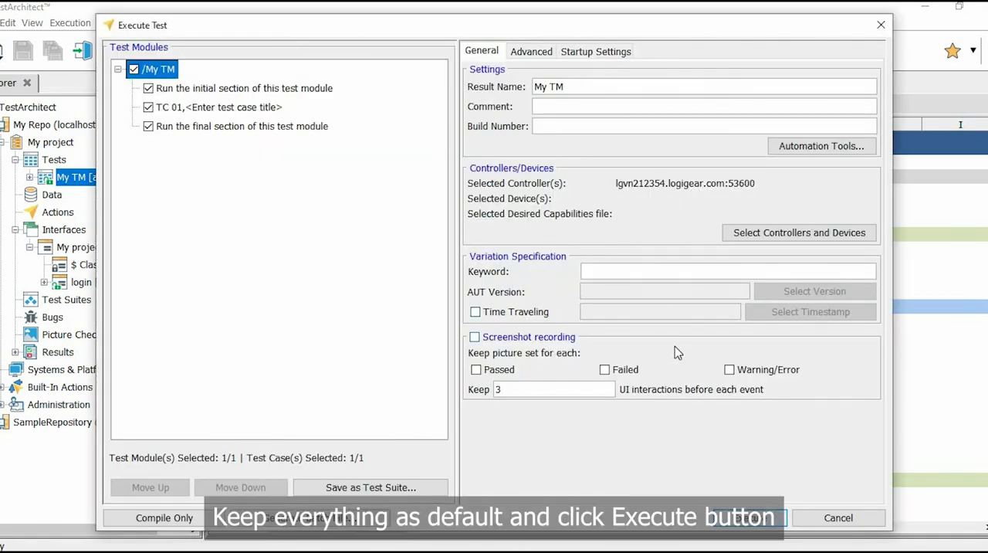
pyautogui.click(779, 523)
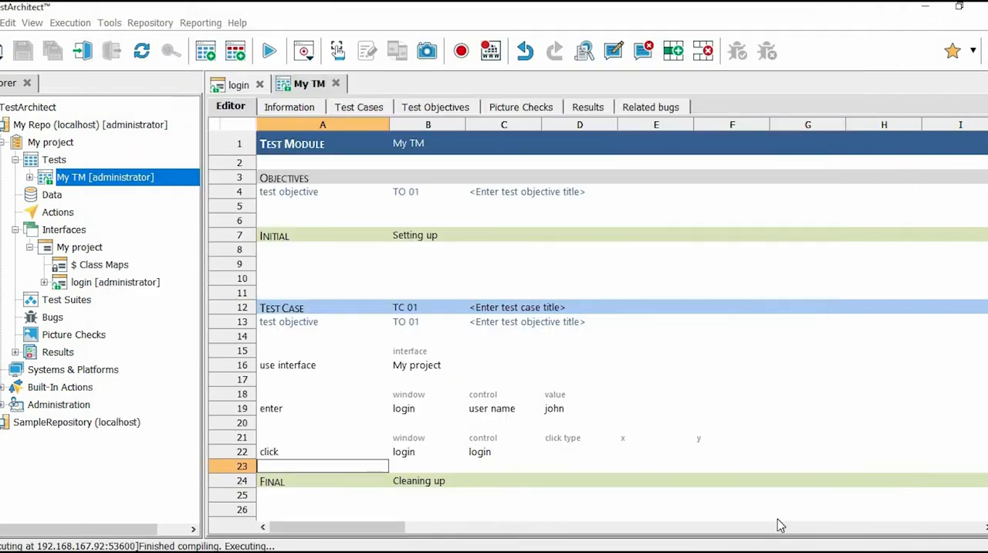